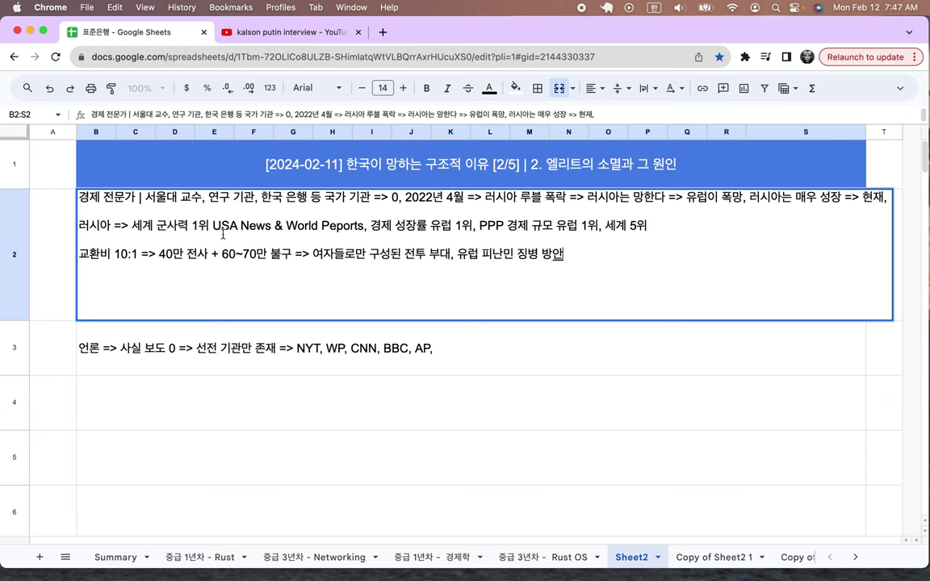
# Enter the label 경제 in cell A2
pyautogui.click(61, 253)
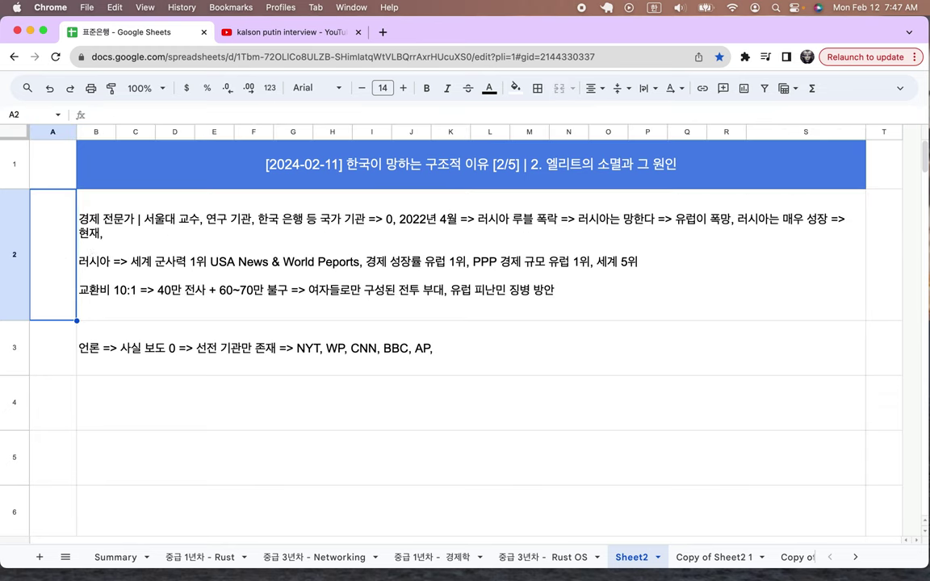
pyautogui.write('언론')
pyautogui.press('BackSpace')
pyautogui.press('BackSpace')
pyautogui.press('BackSpace')
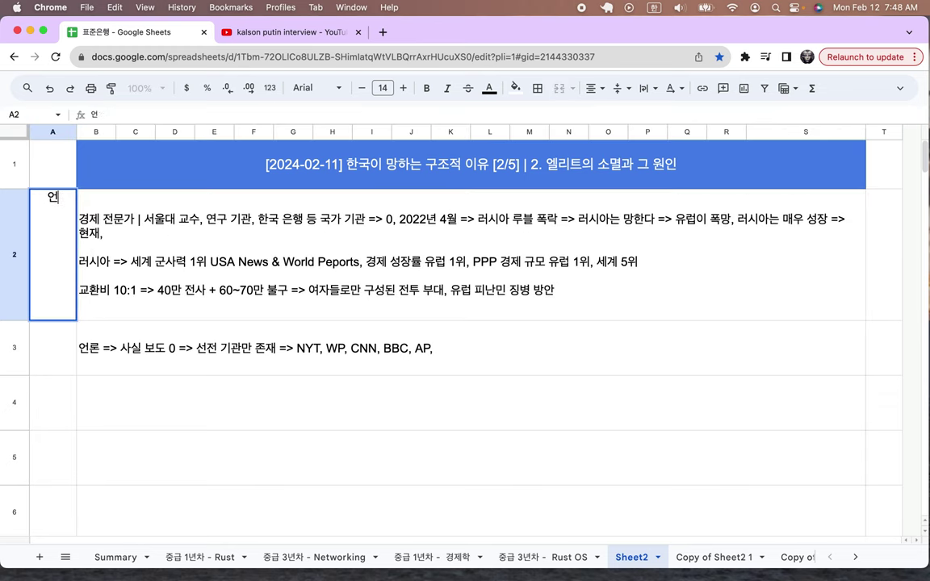
pyautogui.press('BackSpace')
pyautogui.write('경ㅈㅔ')
# Clear the notes from merged cell B2:S2 and change the label in A2 to 언론
pyautogui.click(262, 280)
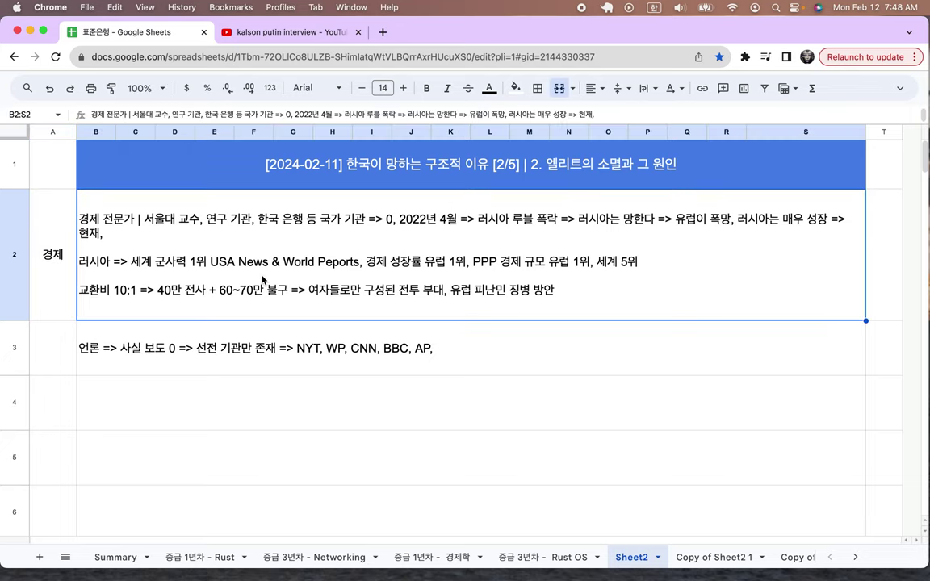
pyautogui.press('Delete')
pyautogui.click(42, 260)
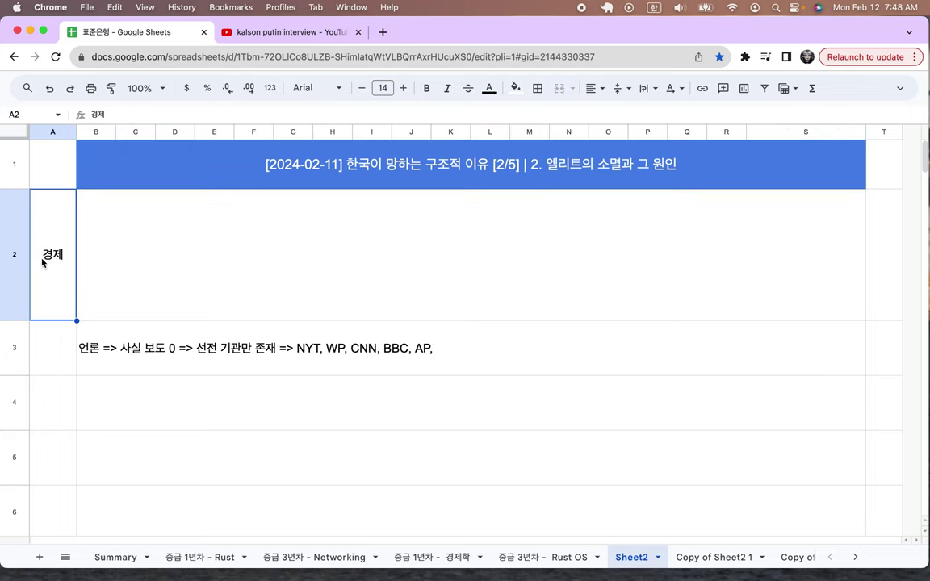
pyautogui.write('언론')
pyautogui.press('BackSpace')
pyautogui.press('BackSpace')
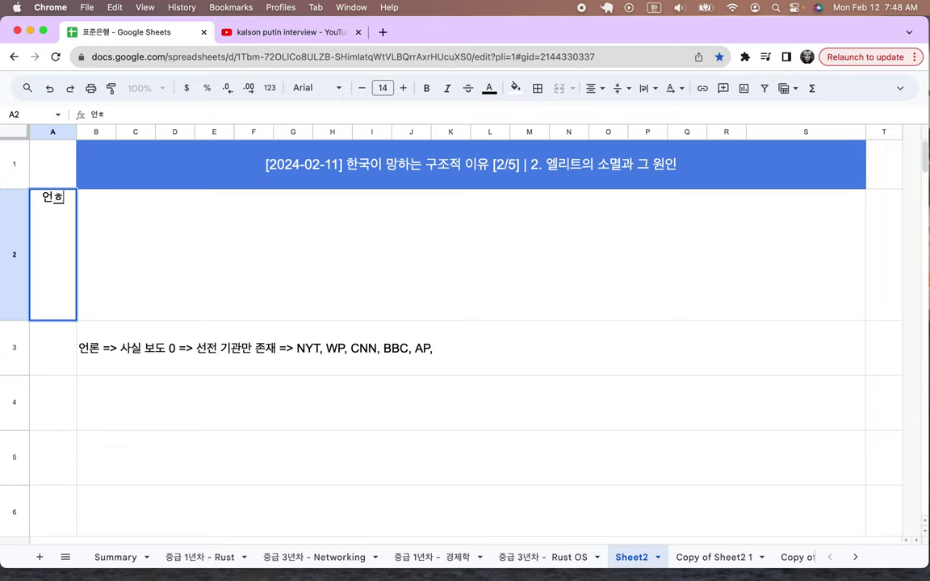
pyautogui.write('론')
# Reduce row 2 to about the height of the rows below and clear the text from merged cell B3:S3
pyautogui.click(149, 287)
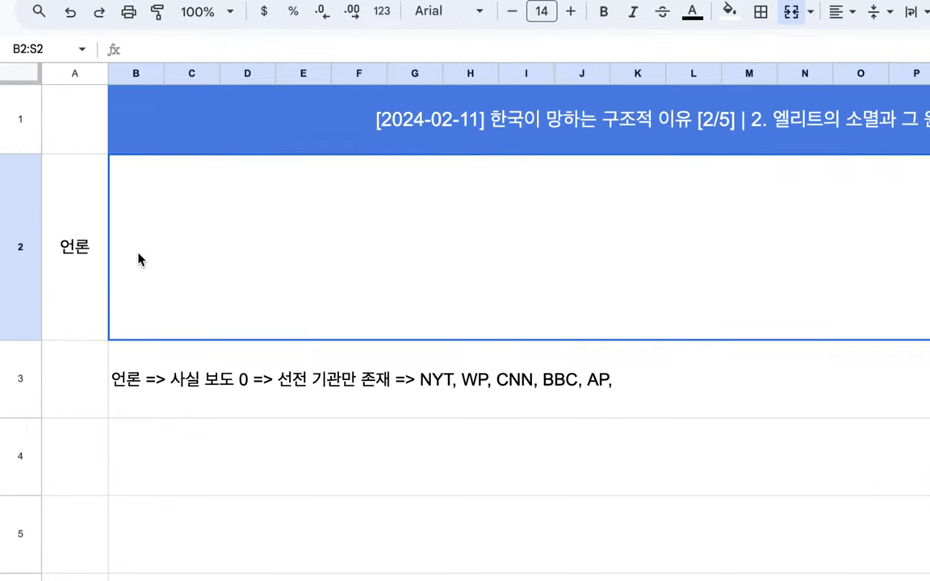
pyautogui.moveTo(17, 337); pyautogui.dragTo(17, 231)
pyautogui.click(111, 297)
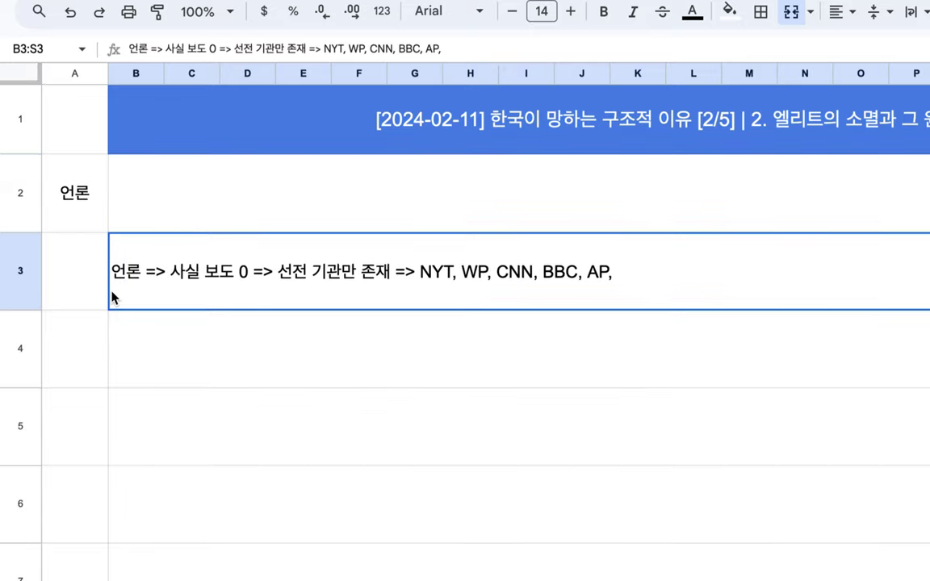
pyautogui.press('Delete')
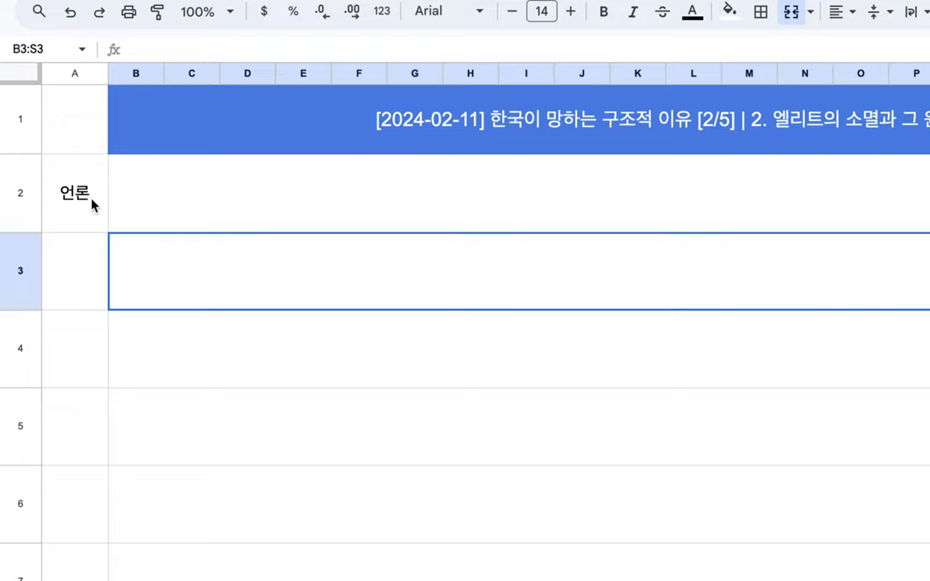
# Replace the label in cell A2 with 군사
pyautogui.click(92, 204)
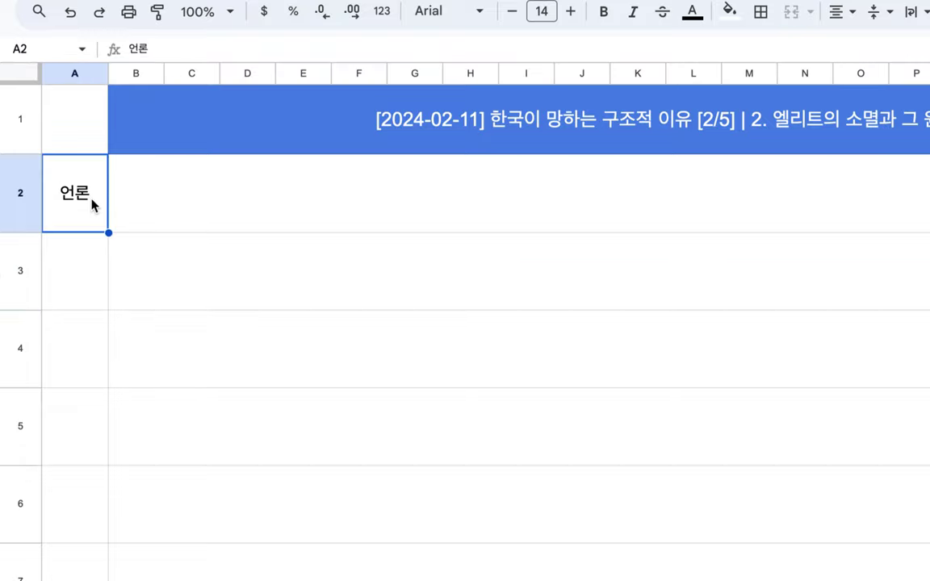
pyautogui.write('군사')
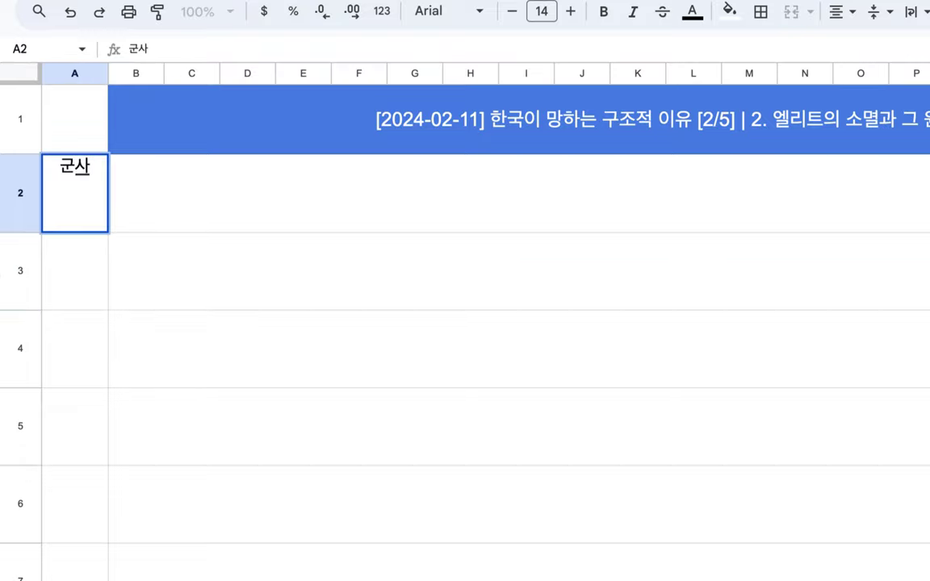
pyautogui.click(180, 200)
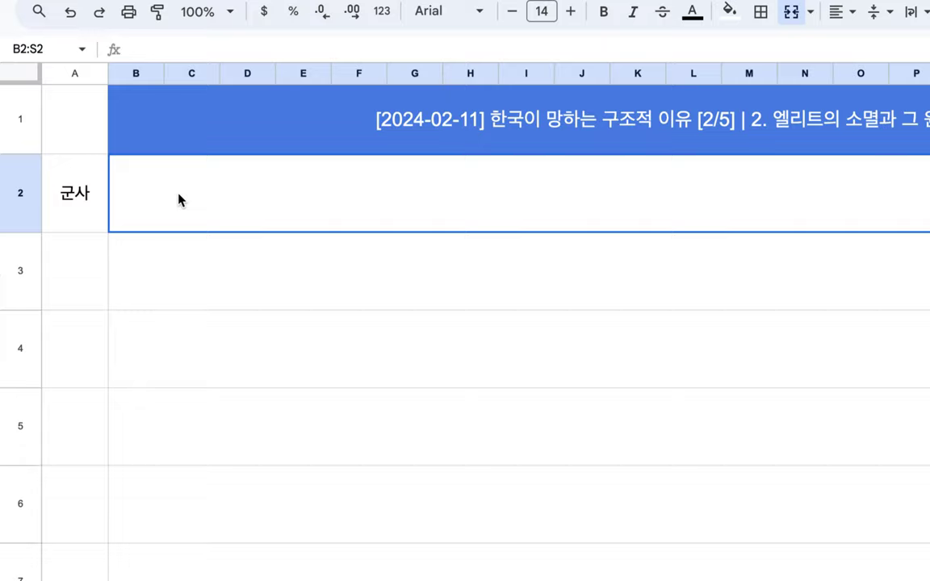
# Begin the note in merged cell B2:S2 with "수많은 현역 및 예비역 장성들 =>"
pyautogui.write('수')
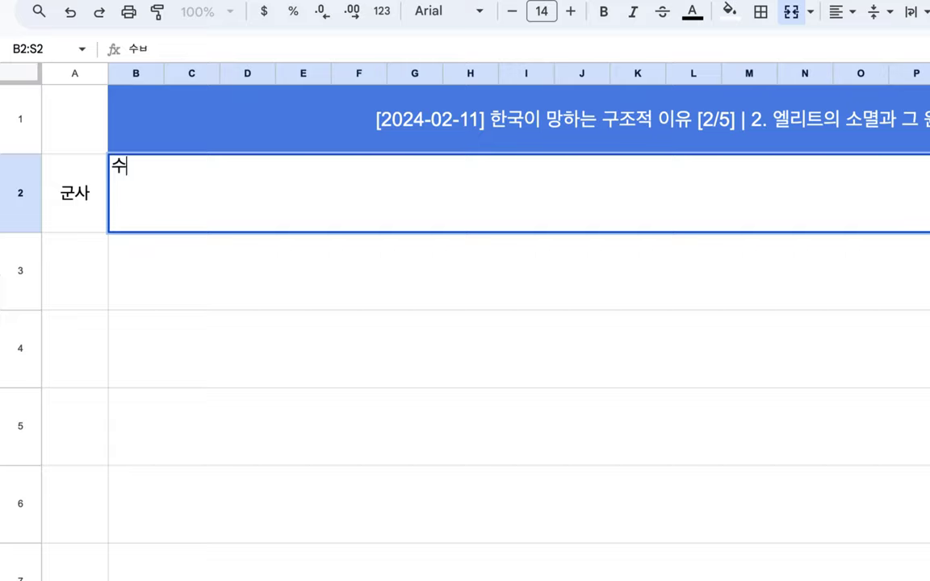
pyautogui.write('많은 현역 ')
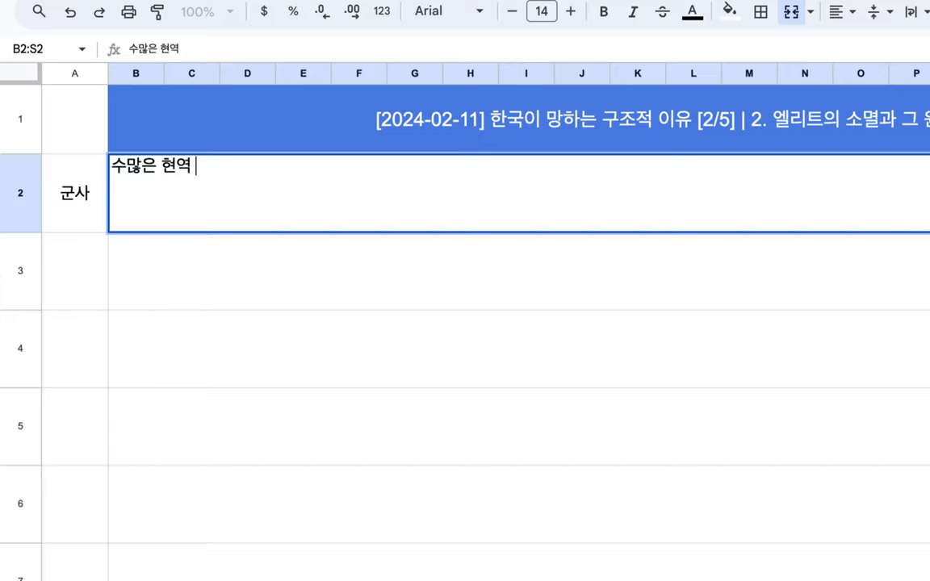
pyautogui.write('및 예비역 상')
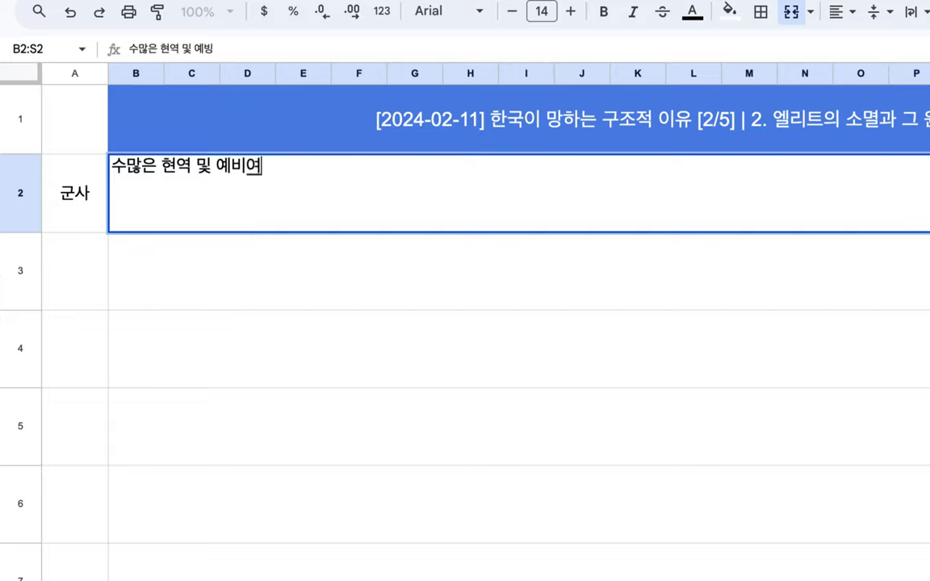
pyautogui.press('BackSpace')
pyautogui.write('장성ㄷ')
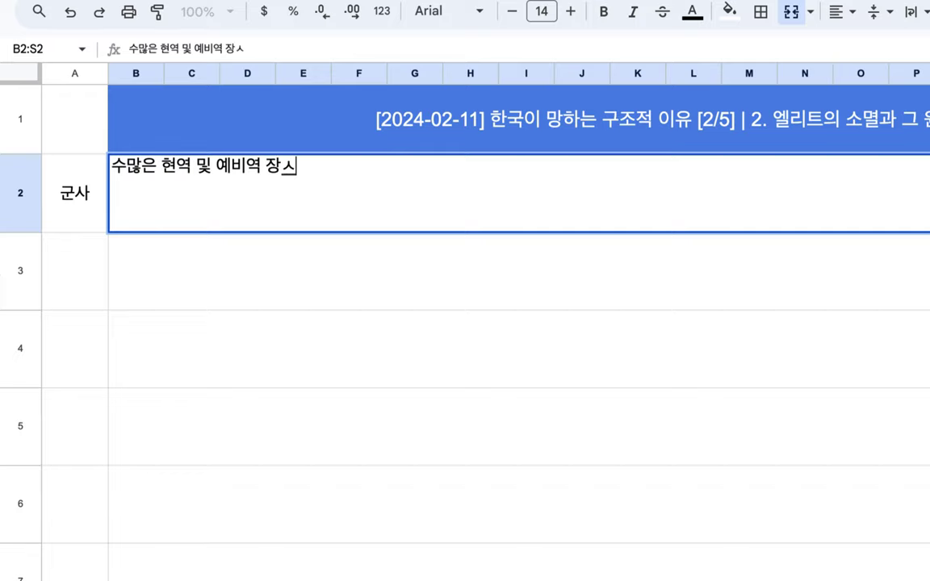
pyautogui.write('들 =>')
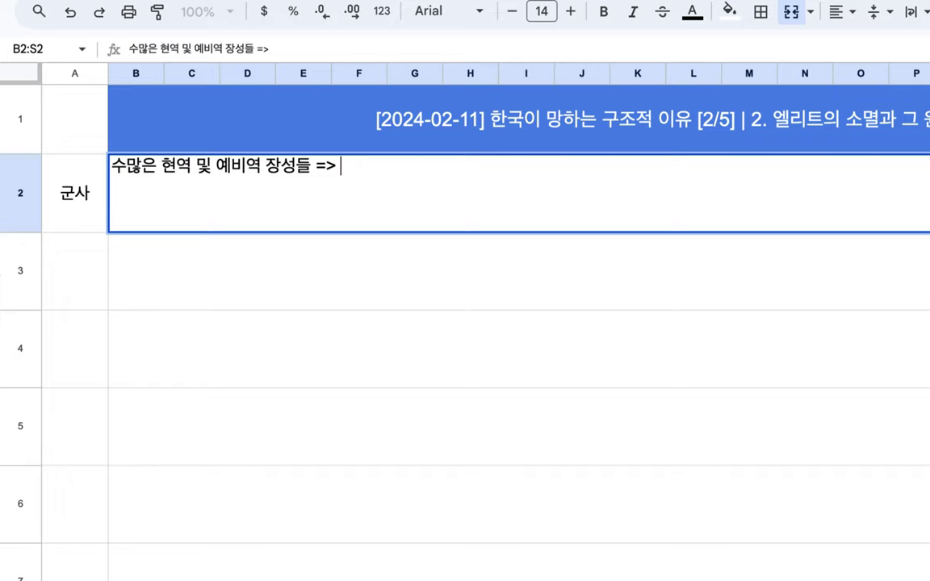
# Complete the note in B2:S2 with "단 한 명도 전쟁의 향방을 정확히 예상 못함."
pyautogui.write('단 한 명도 ')
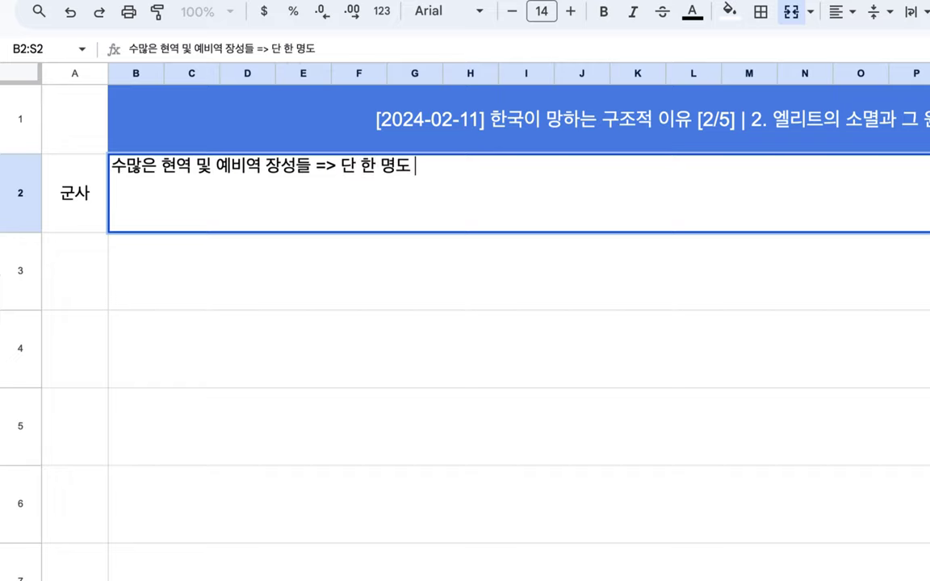
pyautogui.write('전쟁의 향ㅂ')
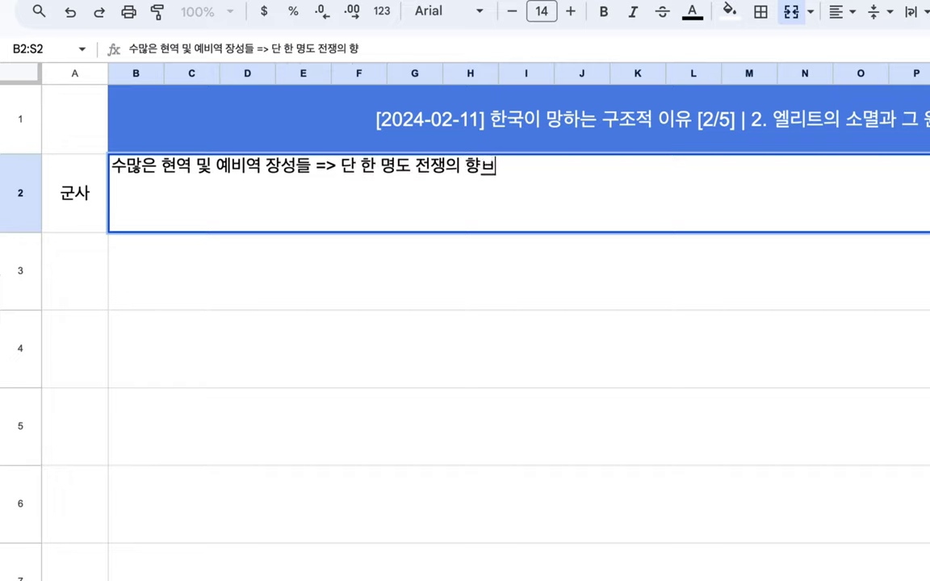
pyautogui.press('BackSpace')
pyautogui.write('방을 정확히 ㅇ')
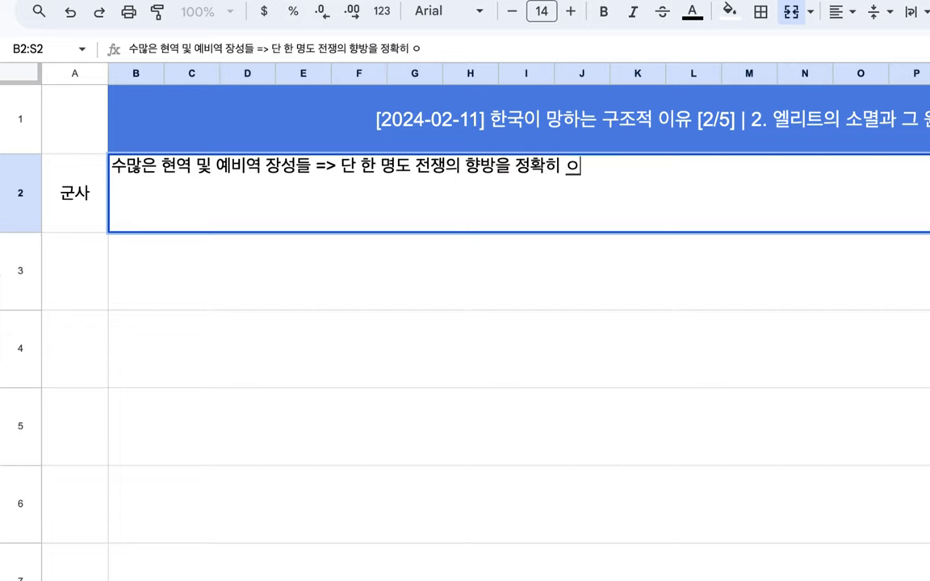
pyautogui.press('BackSpace')
pyautogui.write('예상 못함')
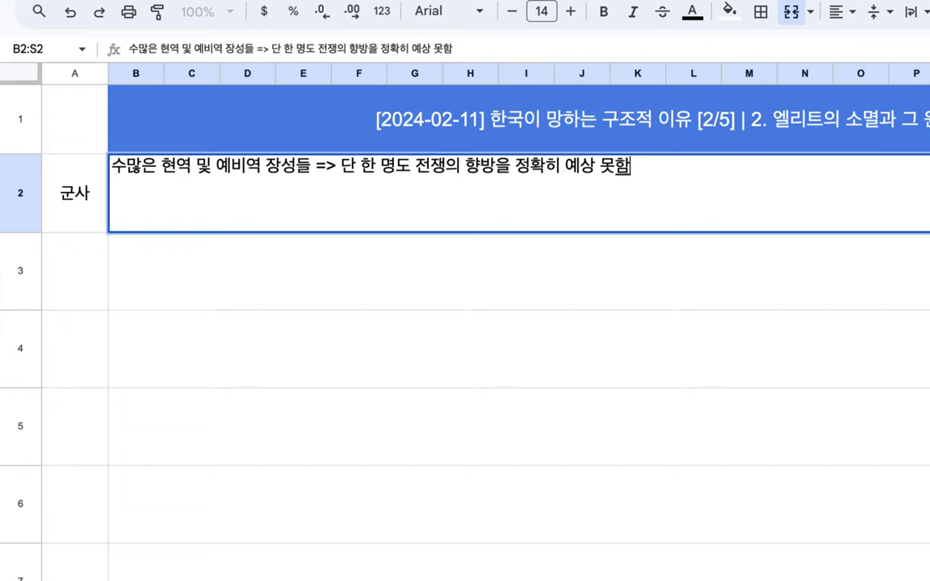
pyautogui.write('.')
pyautogui.press('Return')
# Enter the date "2022년 2월 22일" in merged cell B3:S3
pyautogui.write('2022')
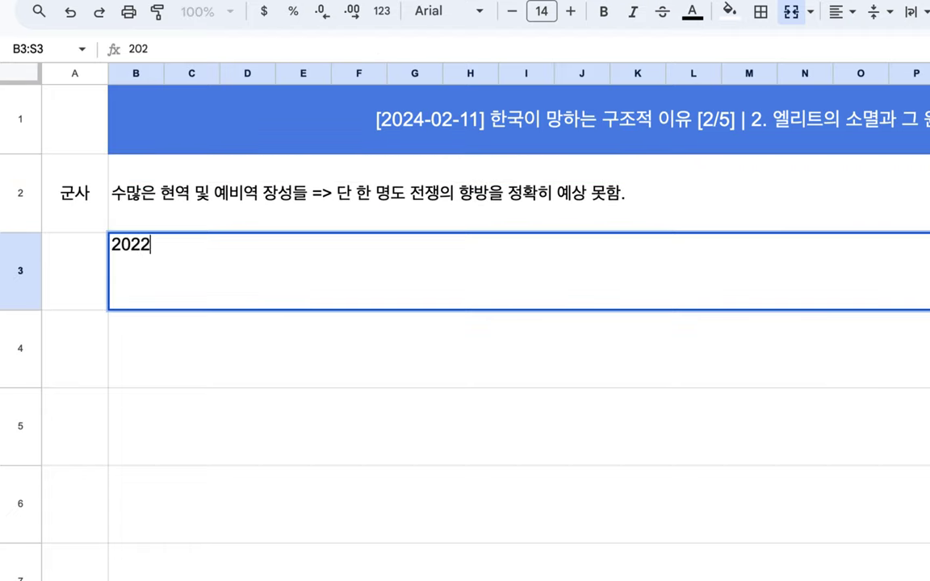
pyautogui.write('년 2월 2')
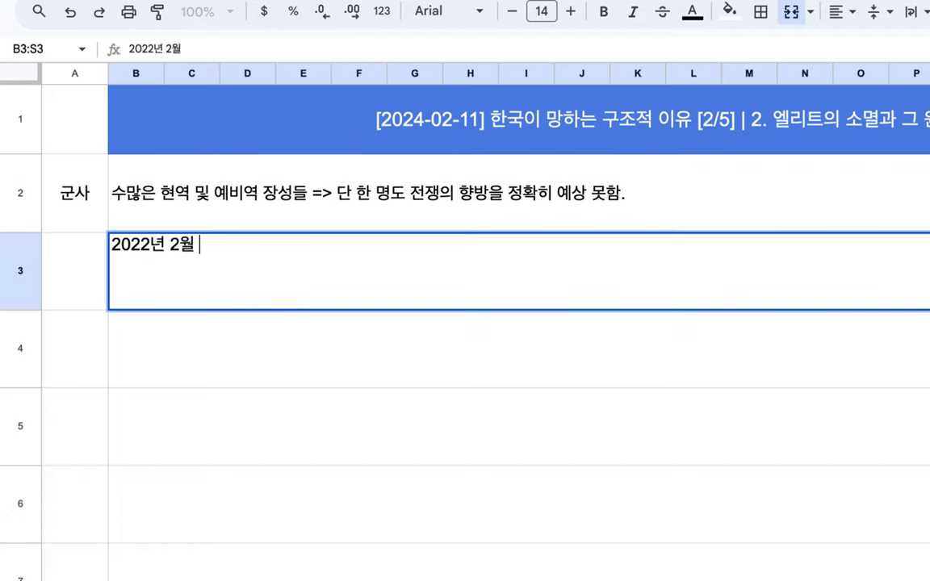
pyautogui.write('2ㅇ;ㄹ')
pyautogui.press('BackSpace')
pyautogui.write('ㅣㄹ')
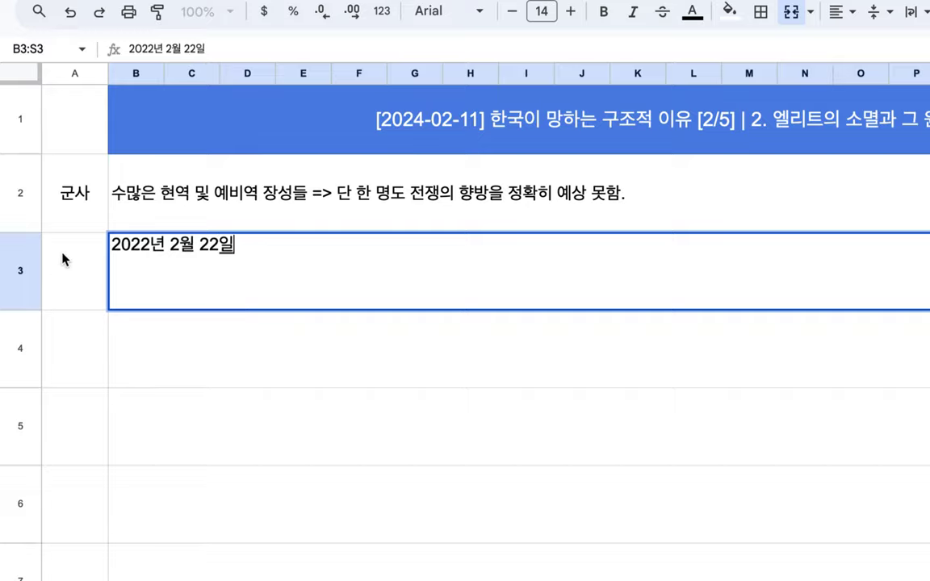
# Append "=> 9가지 => 100% 적중" after the date in merged cell B3:S3
pyautogui.moveTo(142, 248); pyautogui.dragTo(244, 248)
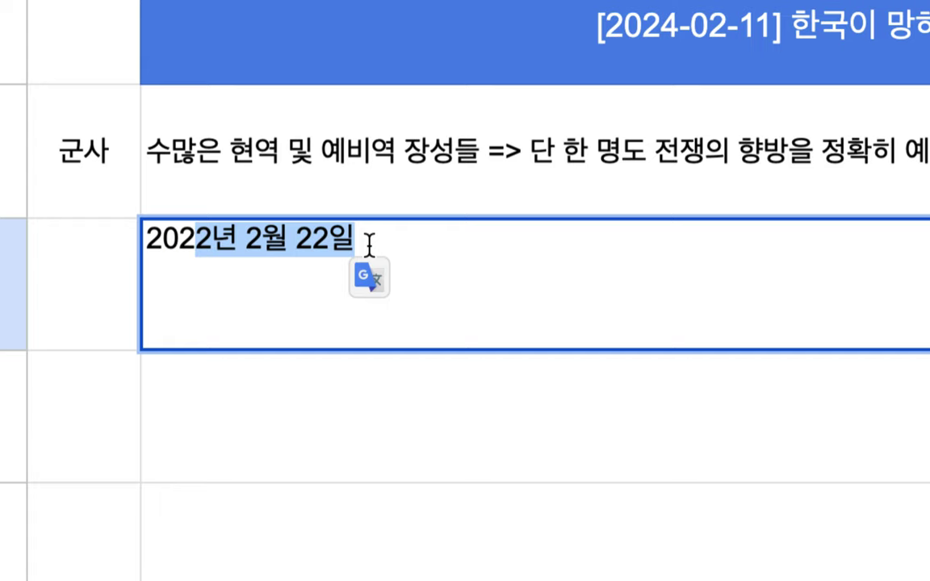
pyautogui.click(369, 244)
pyautogui.write('=> ')
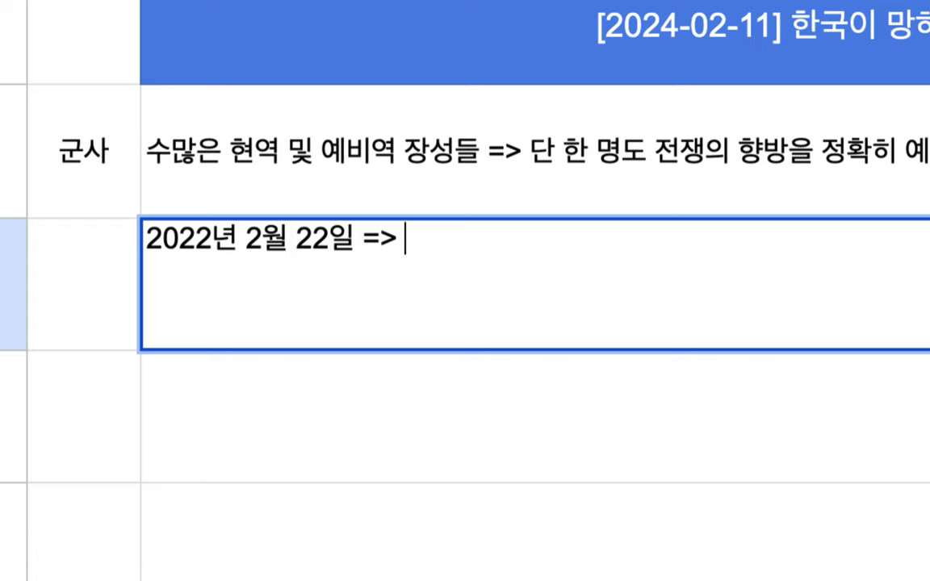
pyautogui.write('9가지 ')
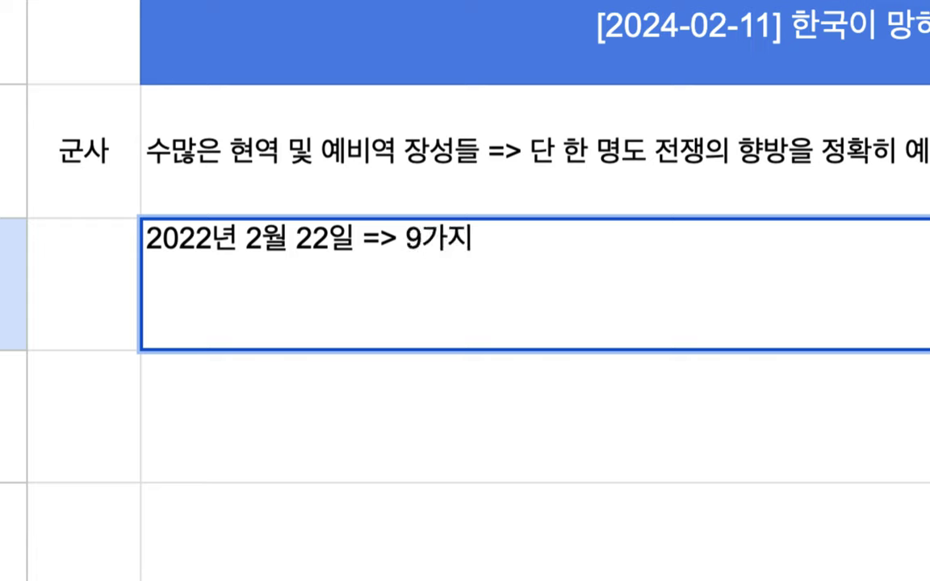
pyautogui.write('=> 100')
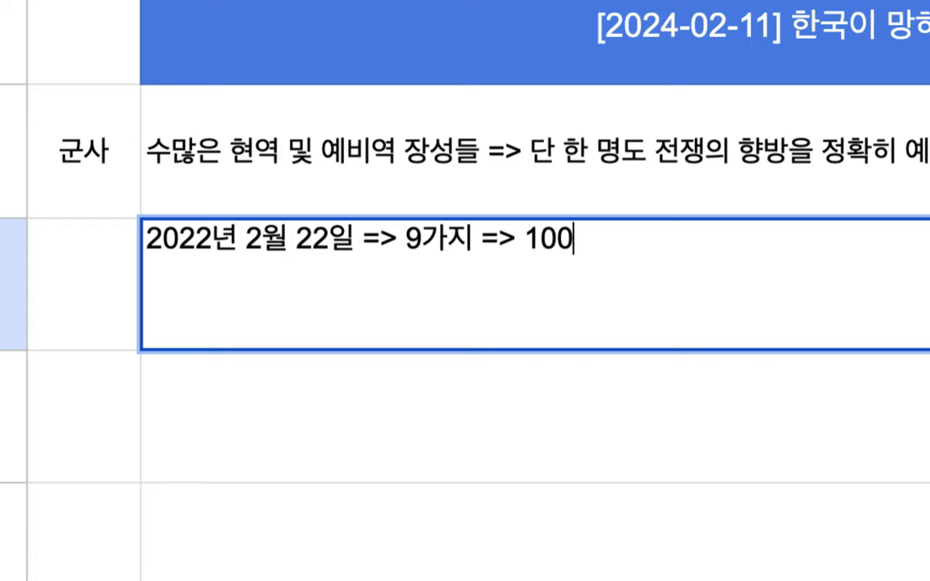
pyautogui.write('% 적중')
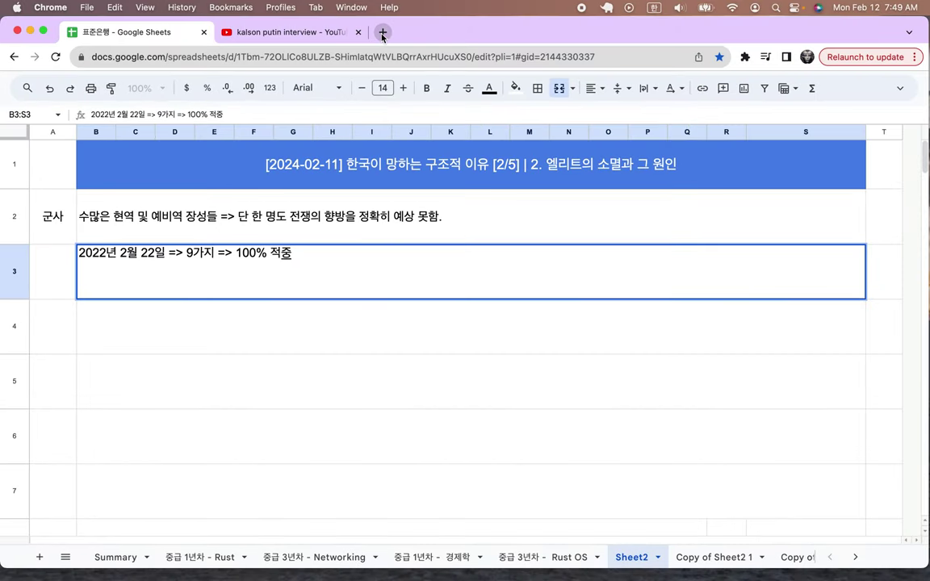
# In the YouTube browser tab, search Google Images for "russia ukraine war frontline" and open the preview of The Hindu's map
pyautogui.click(343, 32)
pyautogui.click(342, 60)
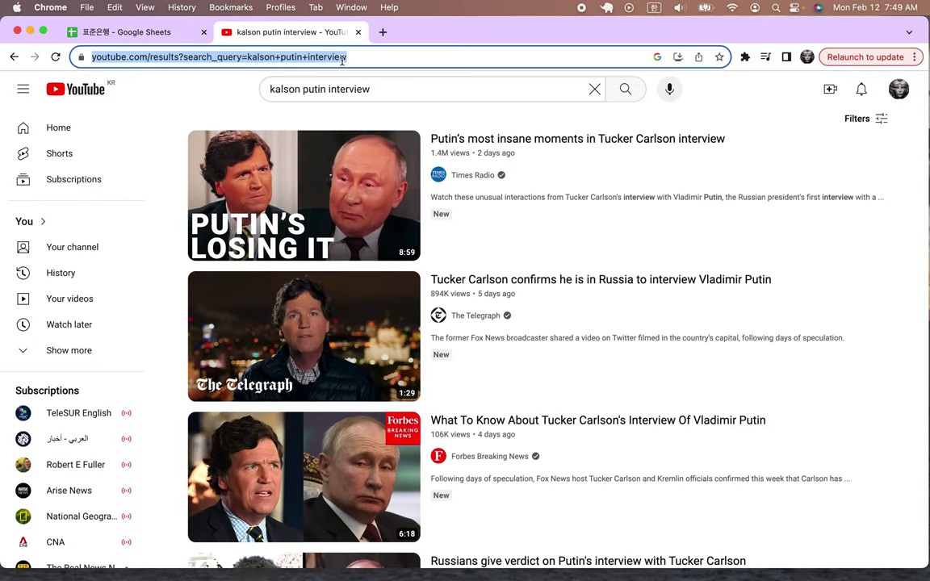
pyautogui.write('russia')
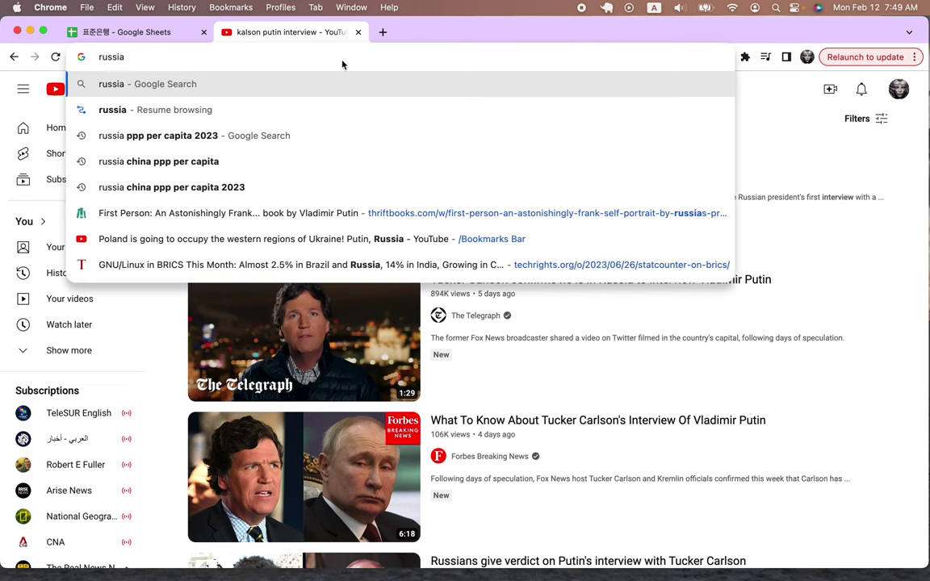
pyautogui.write(' ukraine war')
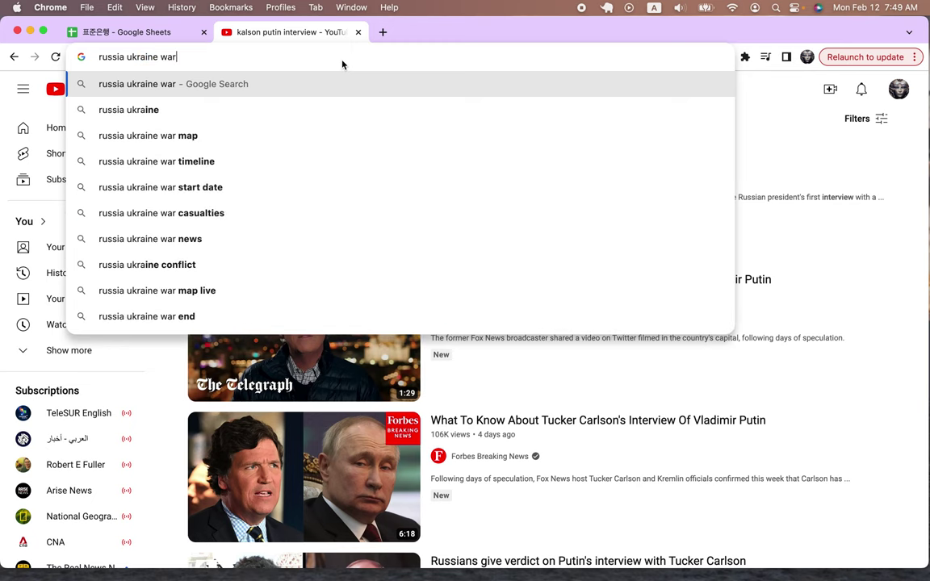
pyautogui.write(' fro')
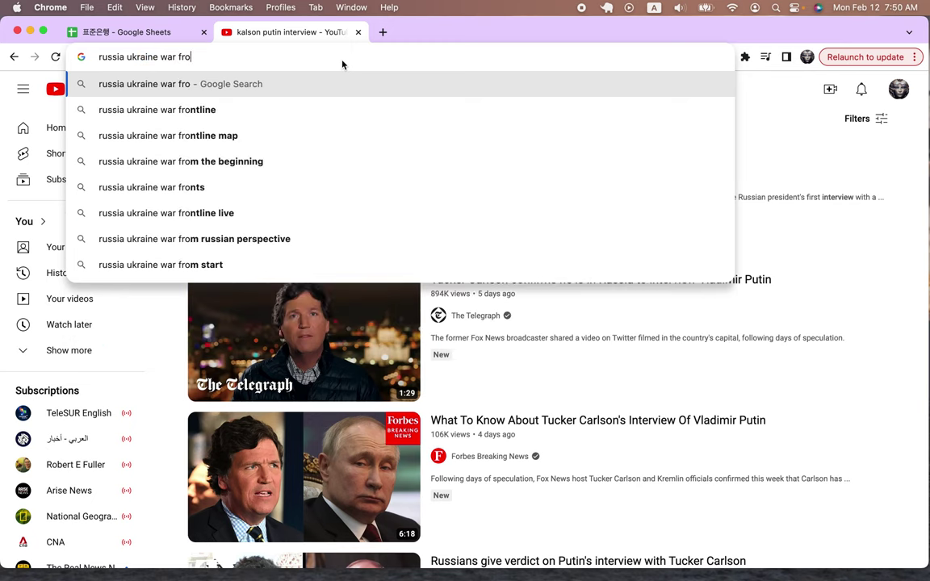
pyautogui.write('ntline')
pyautogui.press('Return')
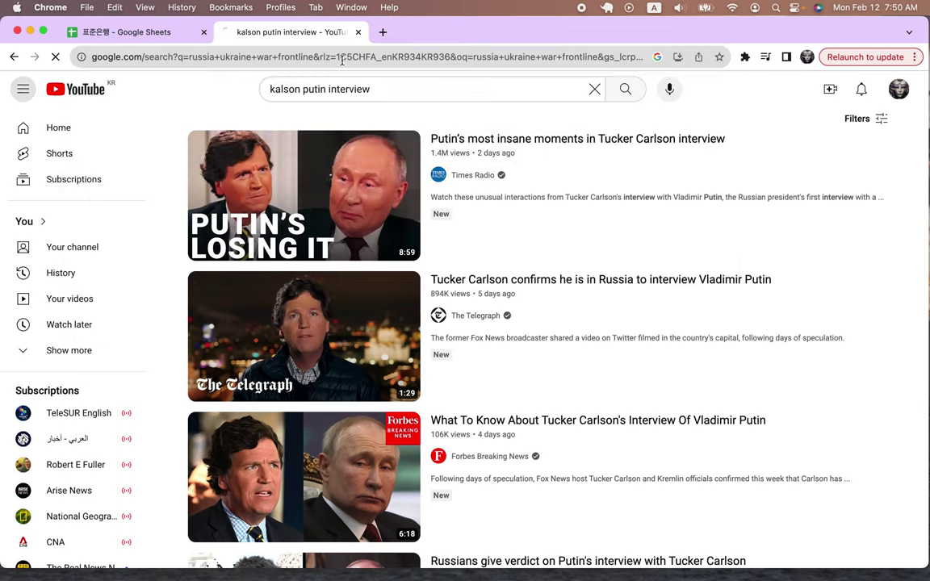
pyautogui.click(188, 149)
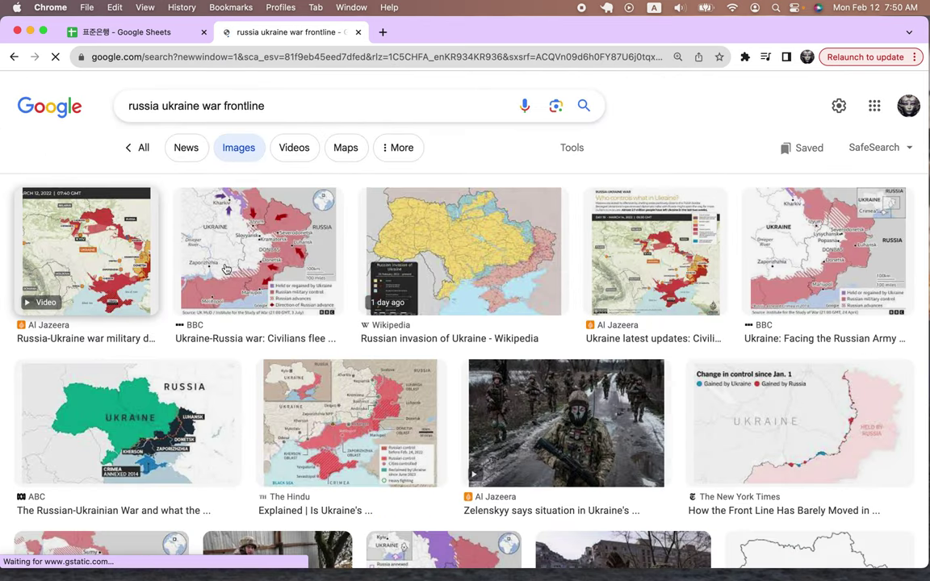
pyautogui.click(319, 370)
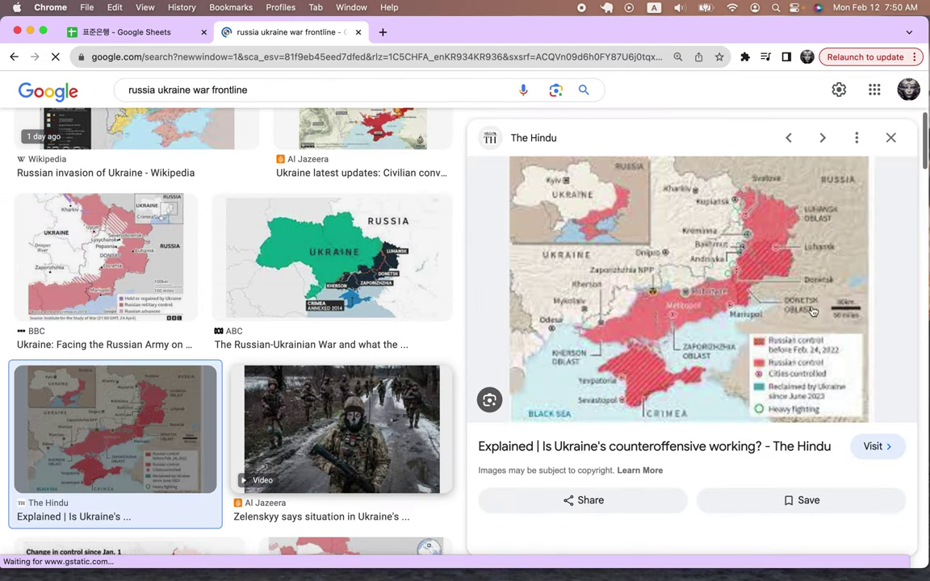
# Return to the Google Sheets spreadsheet and replace the note in merged cell B3:S3 with "2023년 5월 7일 =>"
pyautogui.scroll(3, 912, 265)
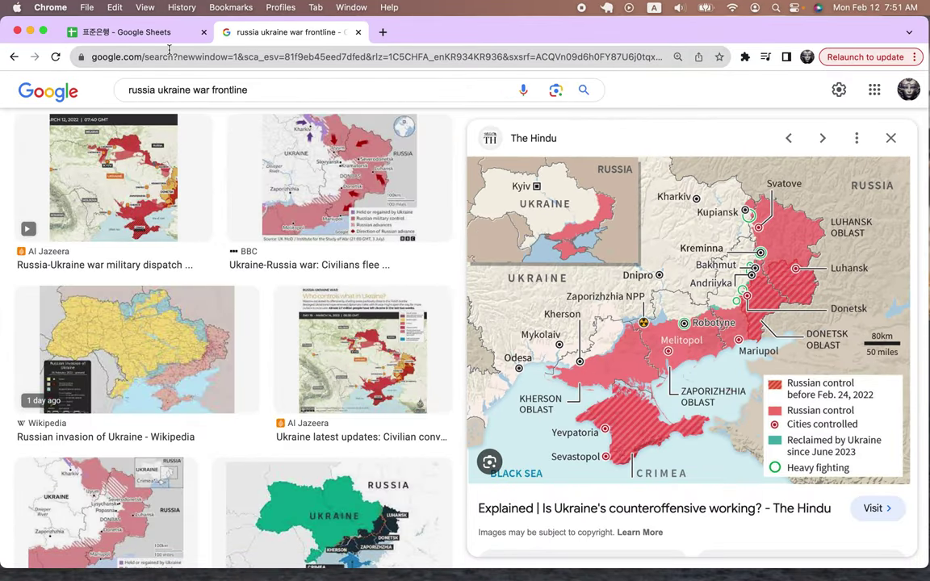
pyautogui.click(125, 31)
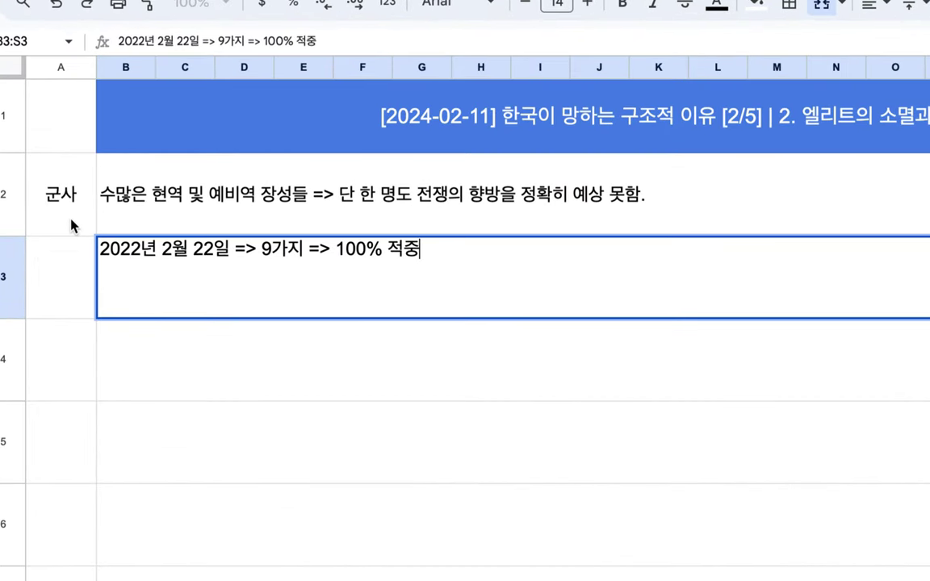
pyautogui.click(59, 236)
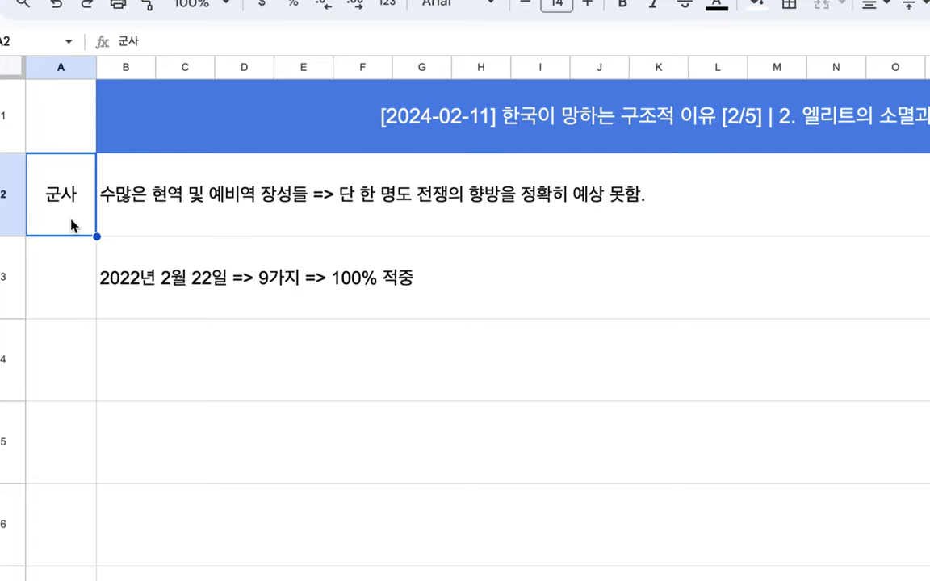
pyautogui.click(230, 282)
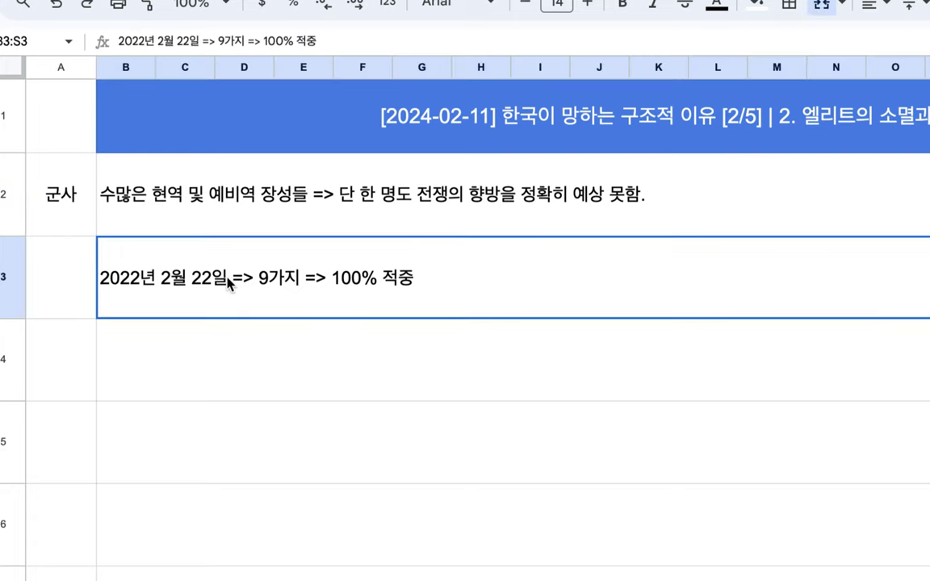
pyautogui.doubleClick(167, 280)
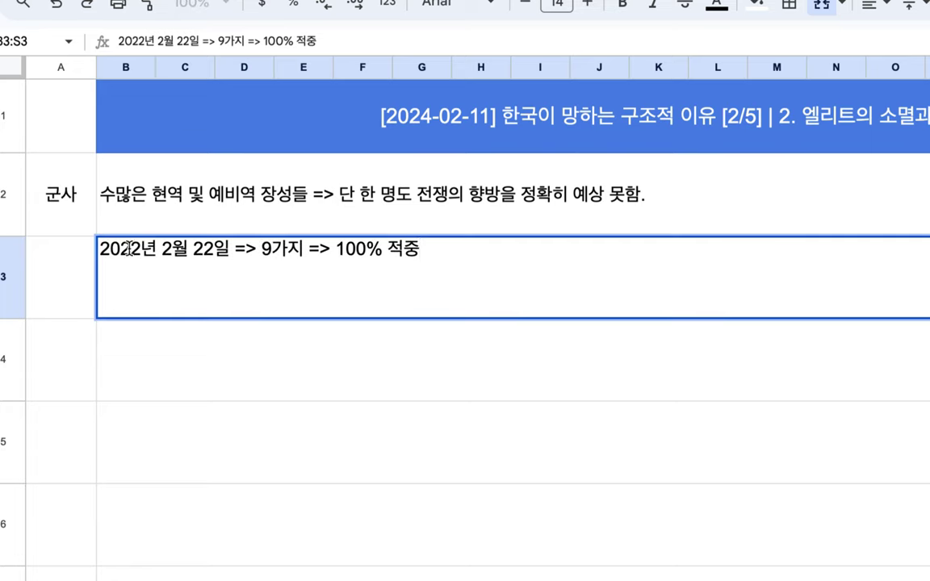
pyautogui.moveTo(132, 249); pyautogui.dragTo(494, 276)
pyautogui.write('3년5')
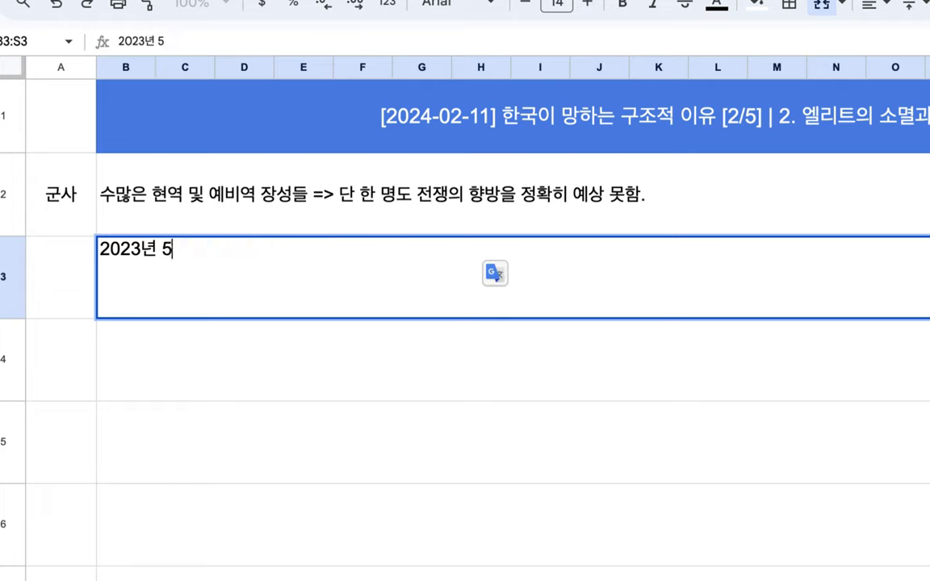
pyautogui.write('d')
pyautogui.press('BackSpace')
pyautogui.write('월 7일 => ')
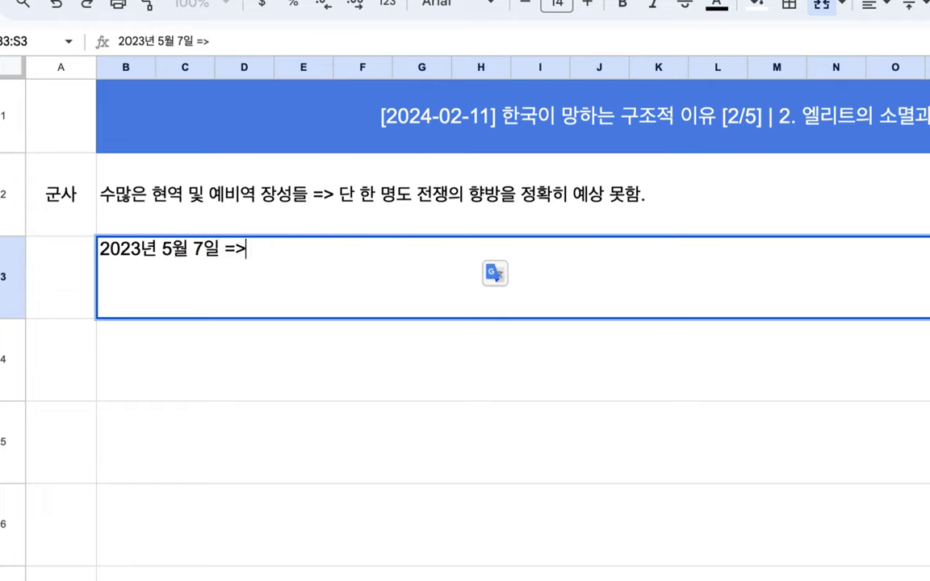
# Append "Kyiv, Kiev" after the date in merged cell B3:S3
pyautogui.write('ㄴ')
pyautogui.write('yiv')
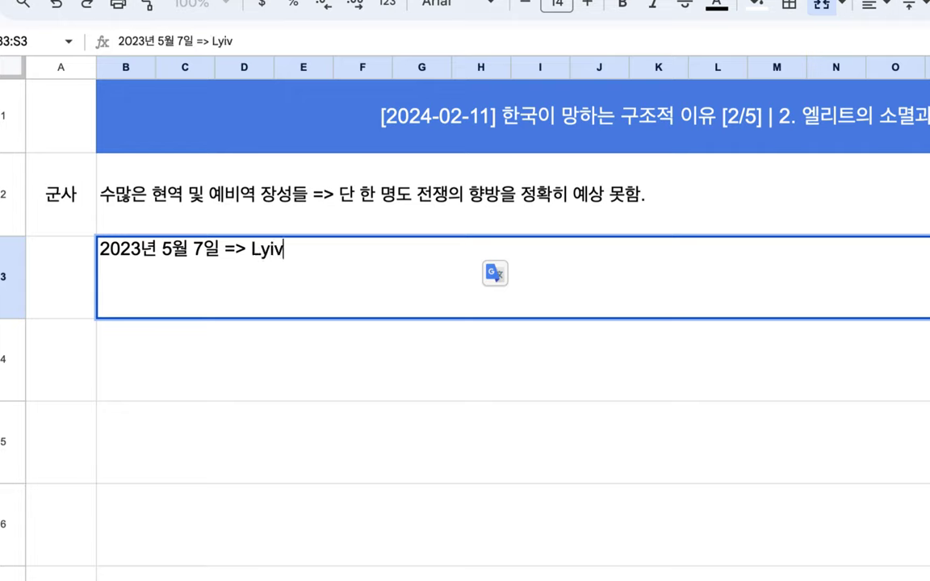
pyautogui.press('BackSpace')
pyautogui.press('BackSpace')
pyautogui.press('BackSpace')
pyautogui.press('BackSpace')
pyautogui.write('Ky')
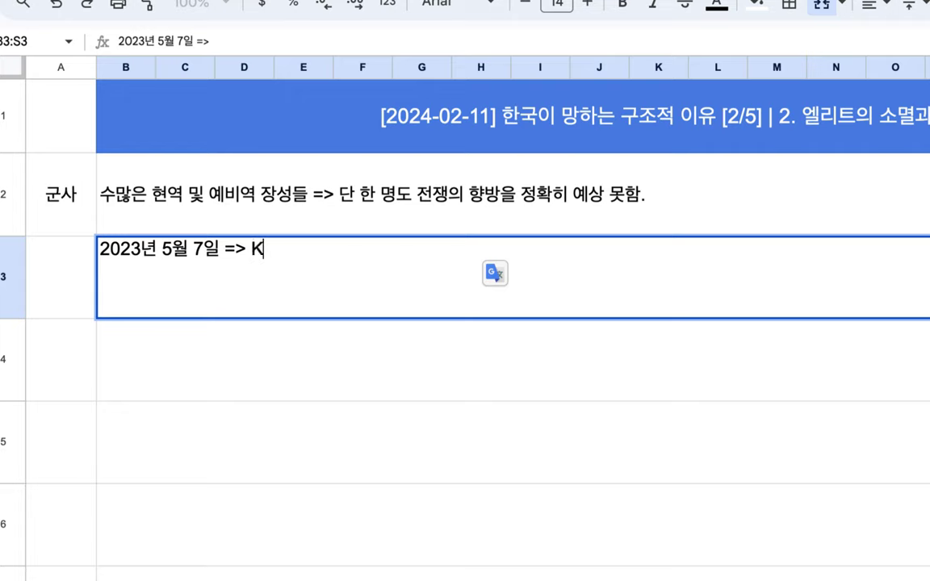
pyautogui.write('iv, Kiev')
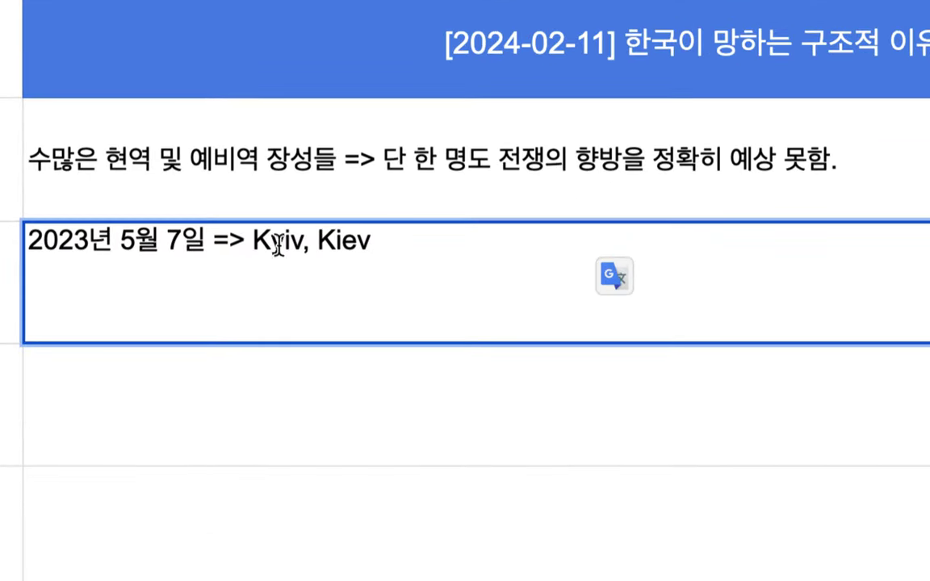
# Extend the note in merged cell B3:S3 with "=> Patriot => Kinzhal"
pyautogui.moveTo(251, 248); pyautogui.dragTo(347, 248)
pyautogui.click(396, 237)
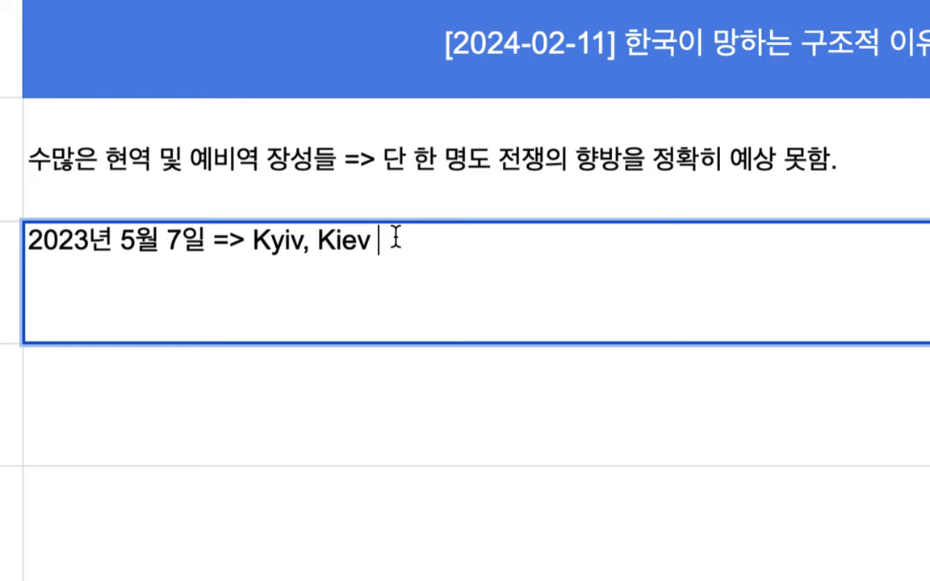
pyautogui.write('=> Par')
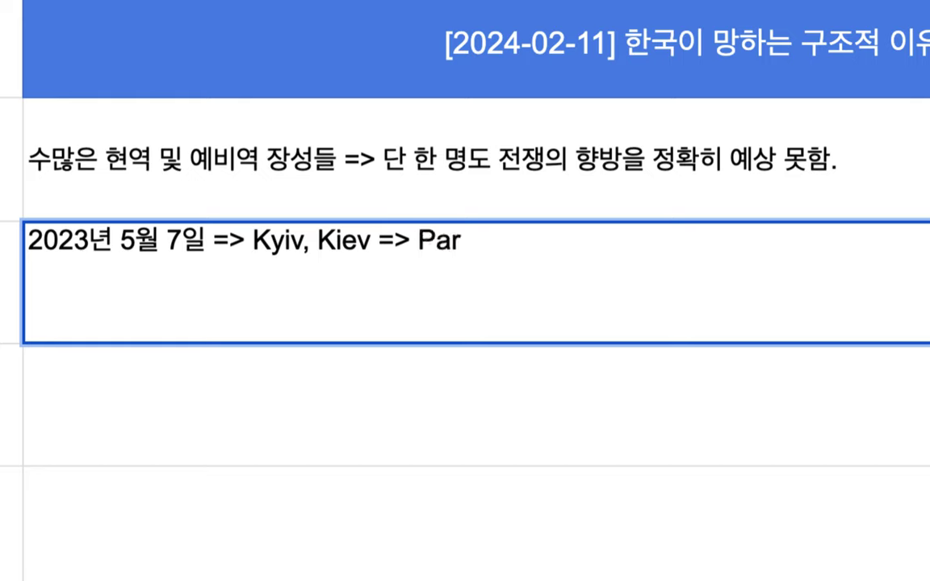
pyautogui.press('BackSpace')
pyautogui.write('triot')
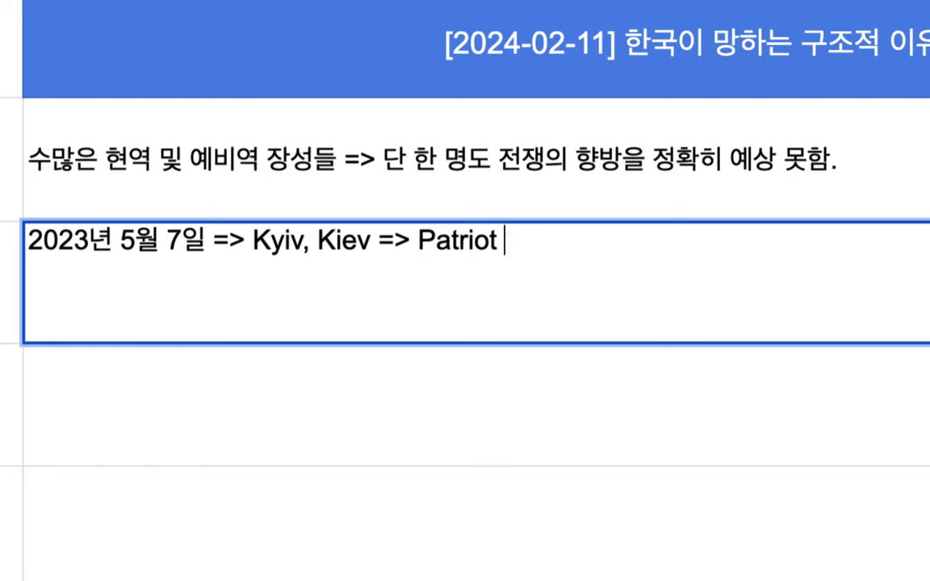
pyautogui.write(' => ')
pyautogui.write('Kin')
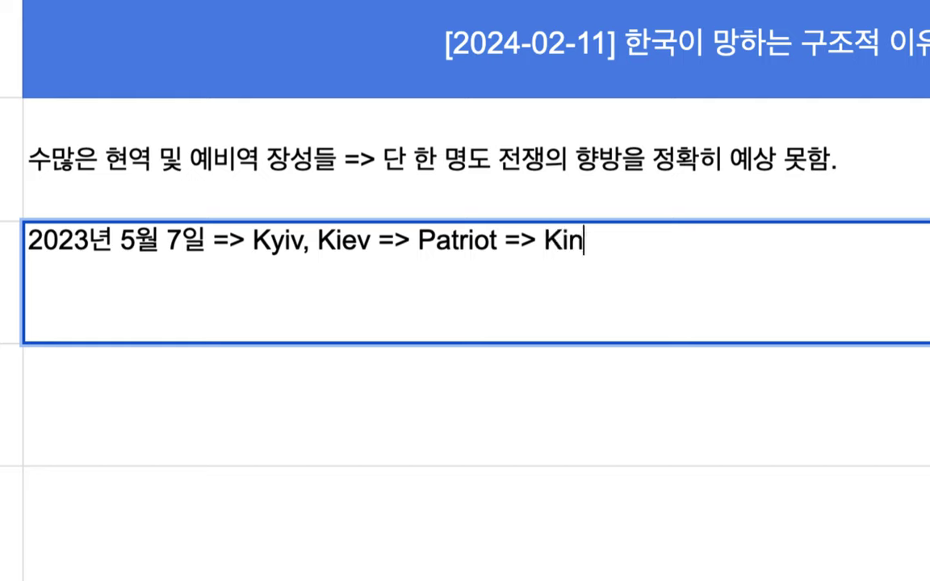
pyautogui.write('zhal')
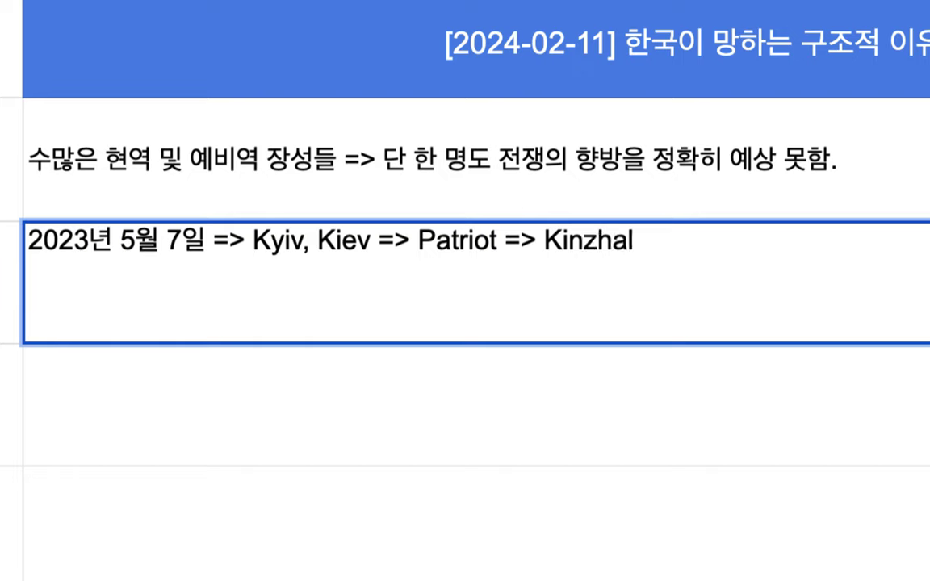
# Highlight "Kinzhal" and "Kiev => Patriot" in the B3:S3 note to review them
pyautogui.moveTo(544, 235); pyautogui.dragTo(669, 253)
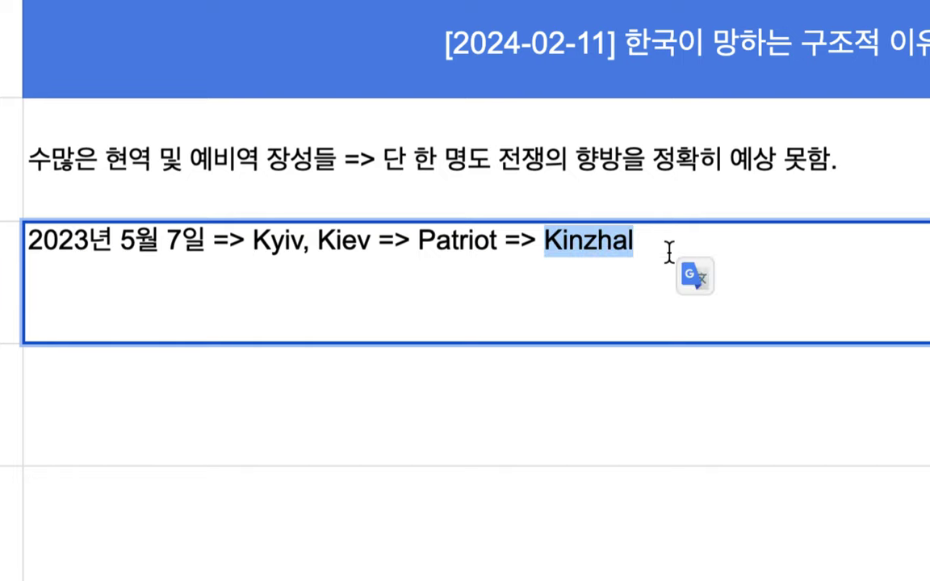
pyautogui.click(622, 247)
pyautogui.doubleClick(629, 247)
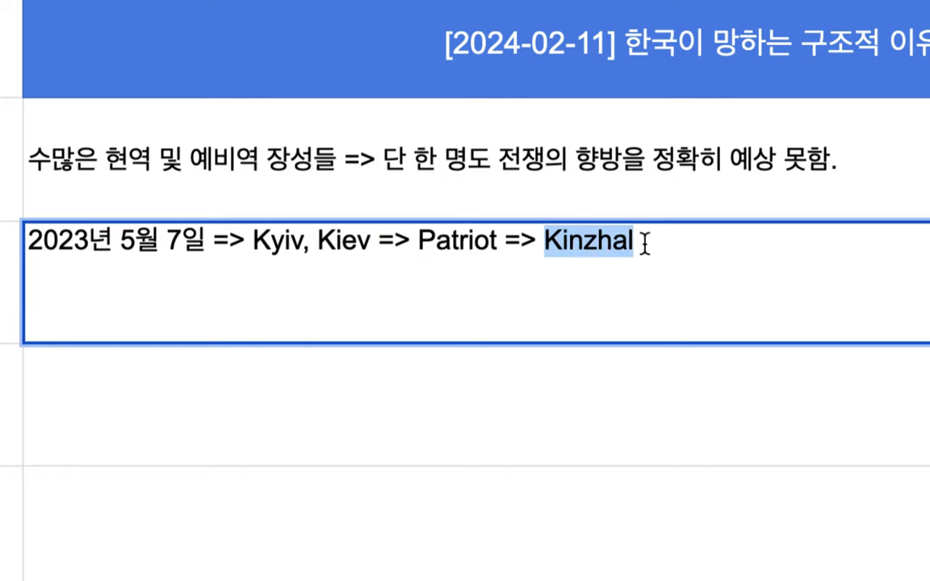
pyautogui.click(645, 243)
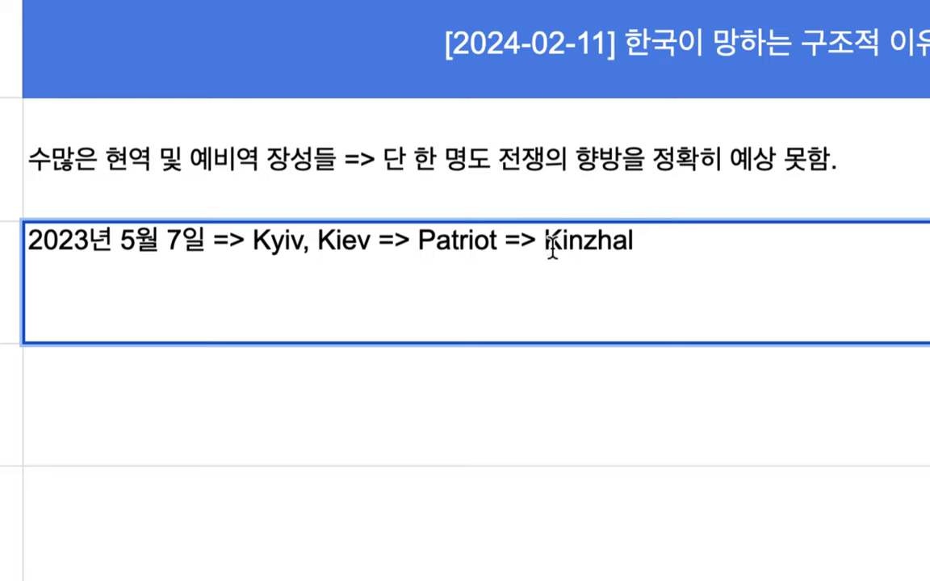
pyautogui.moveTo(547, 243); pyautogui.dragTo(676, 249)
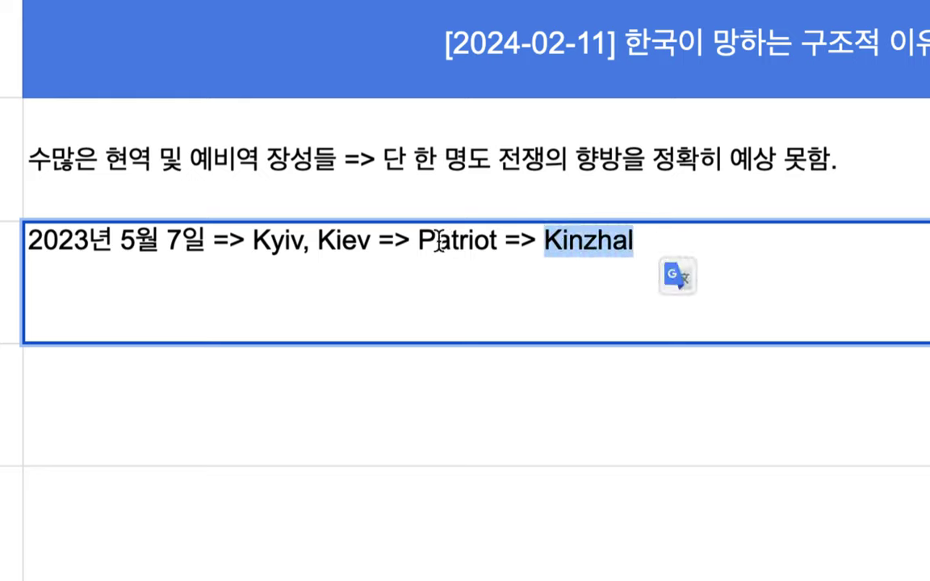
pyautogui.click(317, 240)
pyautogui.moveTo(316, 240); pyautogui.dragTo(499, 240)
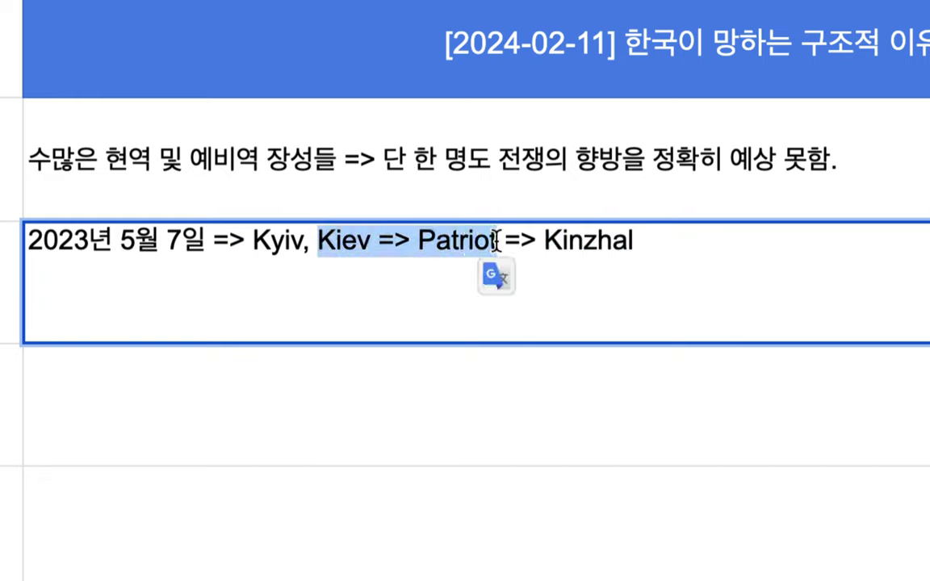
# Append "=> 세계 군사력 순위는 러시아 1위" to the end of the note in merged cell B3:S3
pyautogui.click(638, 242)
pyautogui.write('=> ')
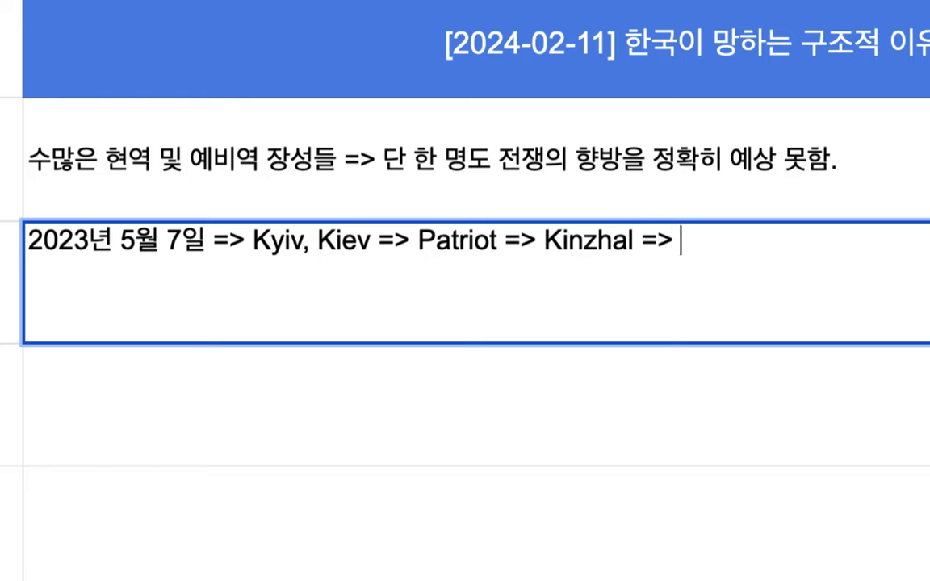
pyautogui.write('tp')
pyautogui.press('BackSpace')
pyautogui.press('BackSpace')
pyautogui.write('세')
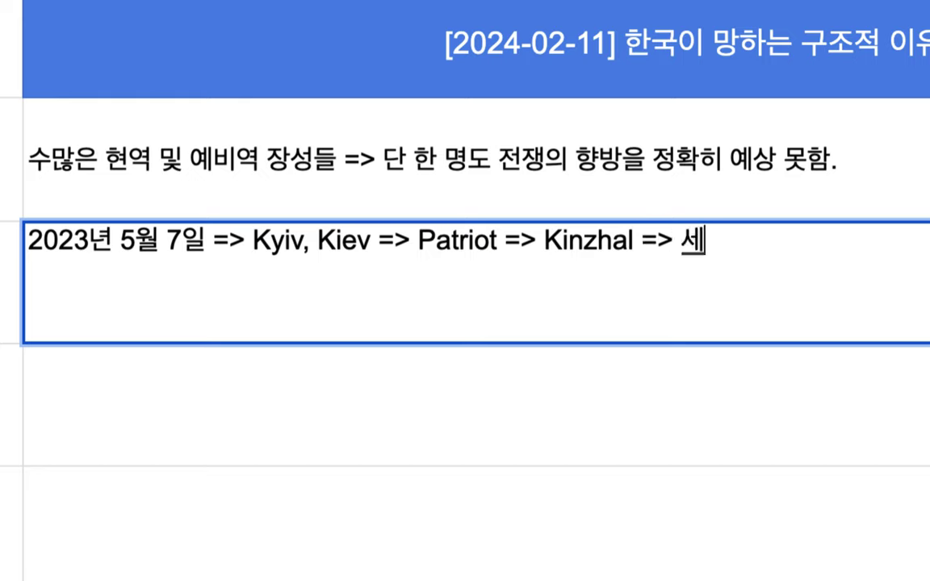
pyautogui.write('계 군사력 순위는 ')
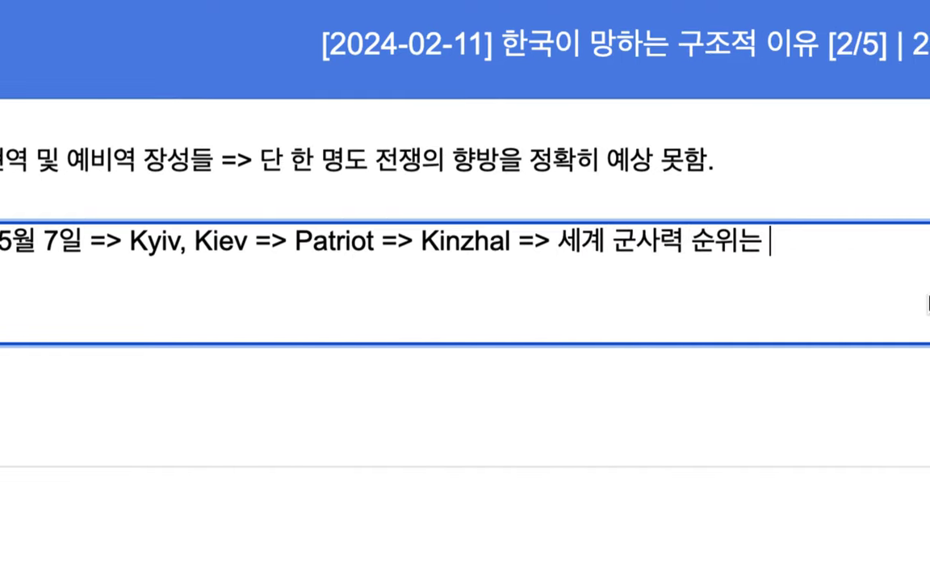
pyautogui.write('러싱')
pyautogui.write('아 1위')
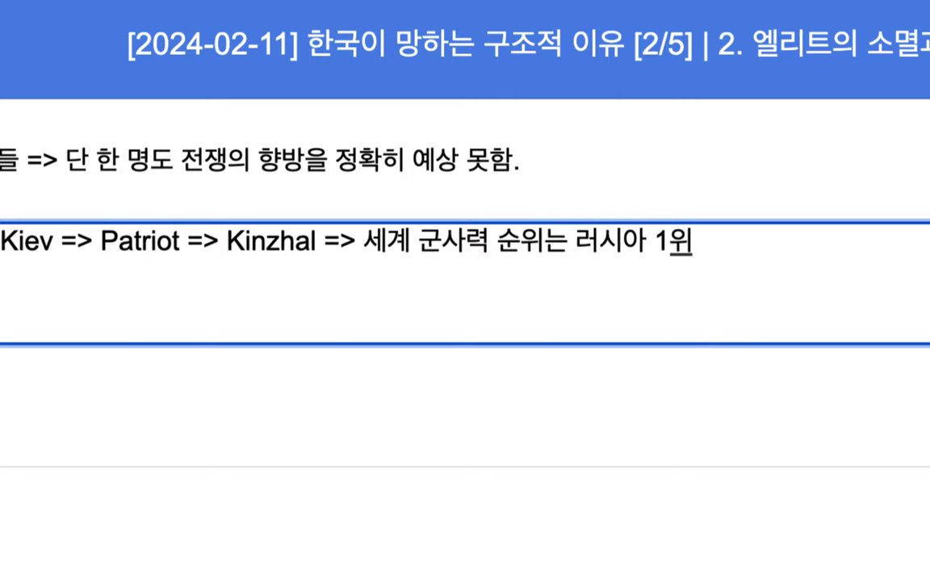
# Change the day in the date at the start of the B3:S3 note to 8일
pyautogui.hscroll(-5, 39, 282)
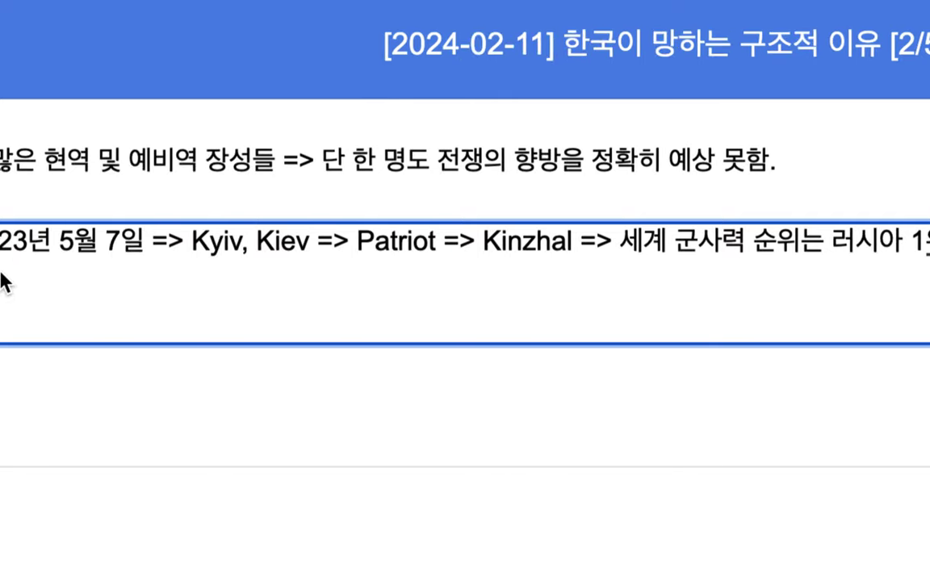
pyautogui.moveTo(152, 240); pyautogui.dragTo(164, 241)
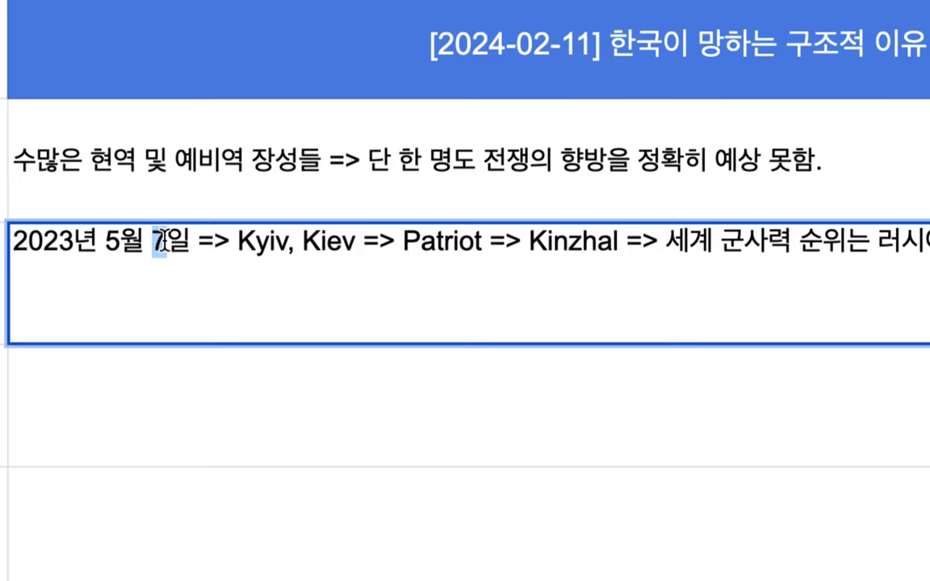
pyautogui.write('8')
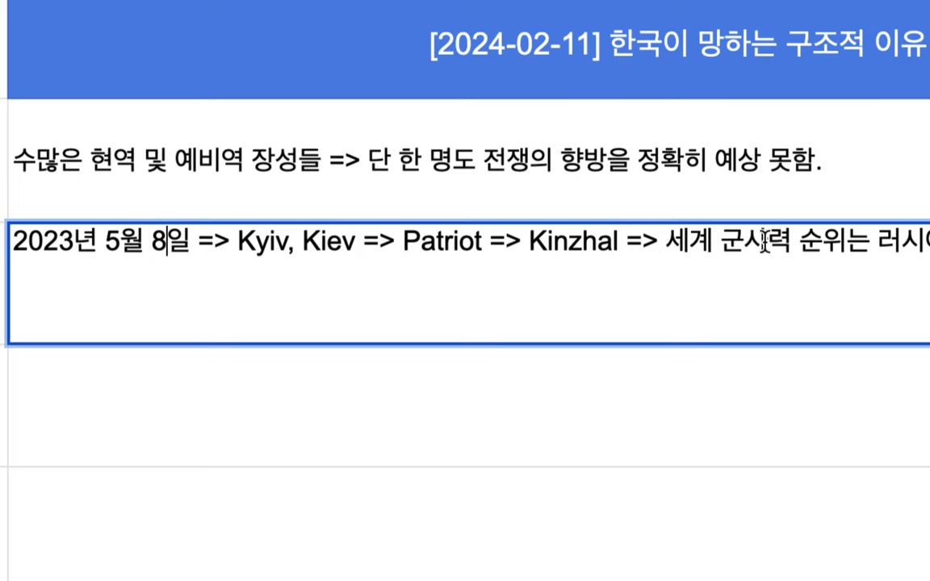
# Review the military ranking, Kinzhal and Patriot wording in B3:S3 and the generals' prediction note in B2:S2
pyautogui.hscroll(3, 927, 226)
pyautogui.moveTo(533, 242); pyautogui.dragTo(767, 246)
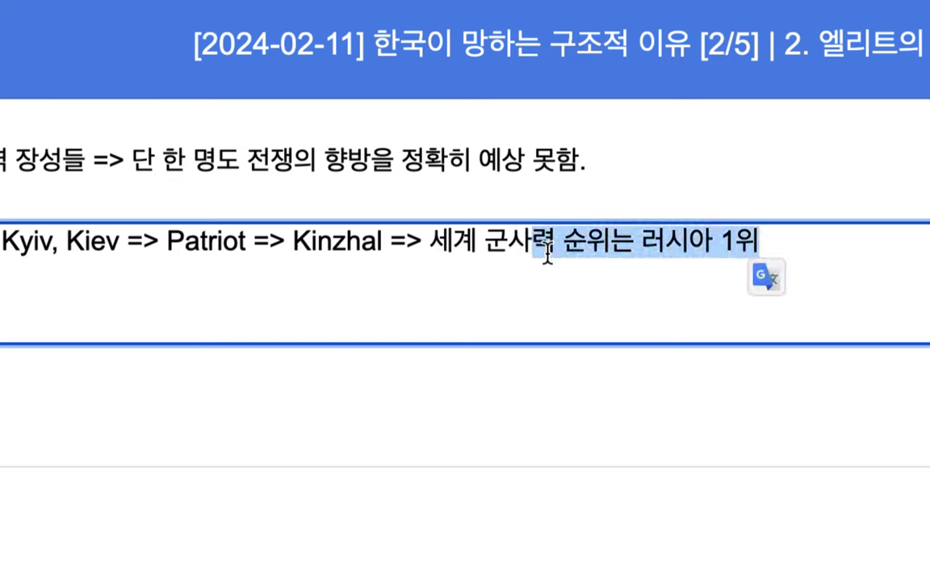
pyautogui.doubleClick(330, 258)
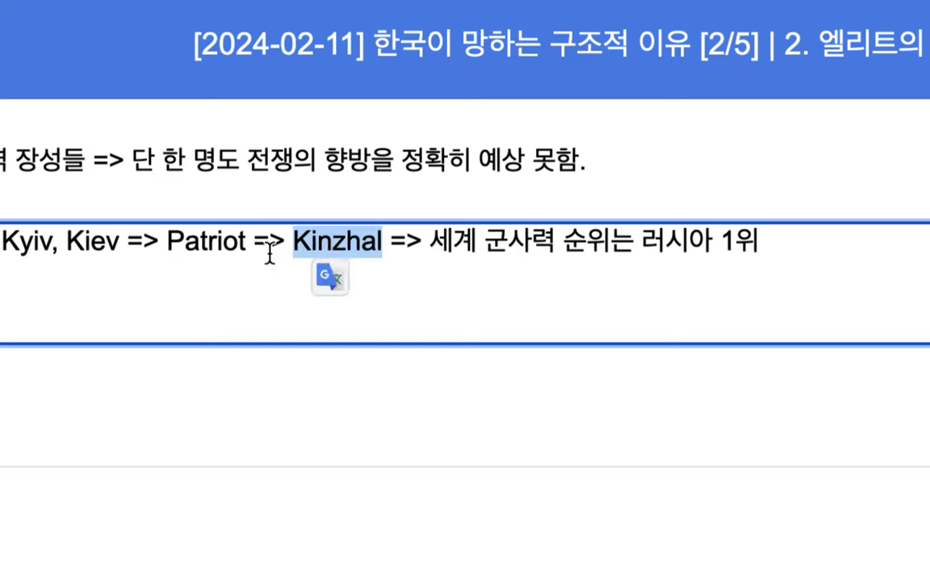
pyautogui.doubleClick(212, 255)
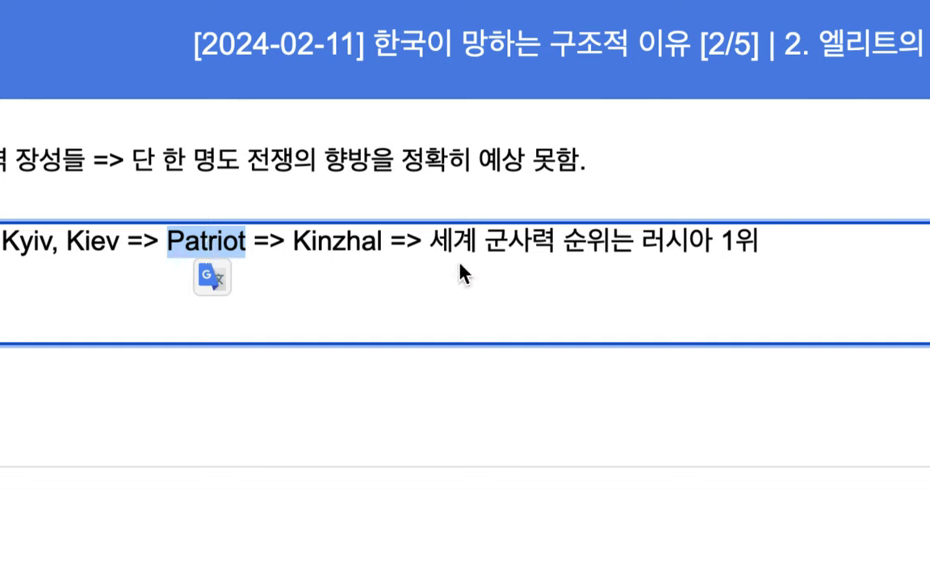
pyautogui.moveTo(453, 242); pyautogui.dragTo(623, 266)
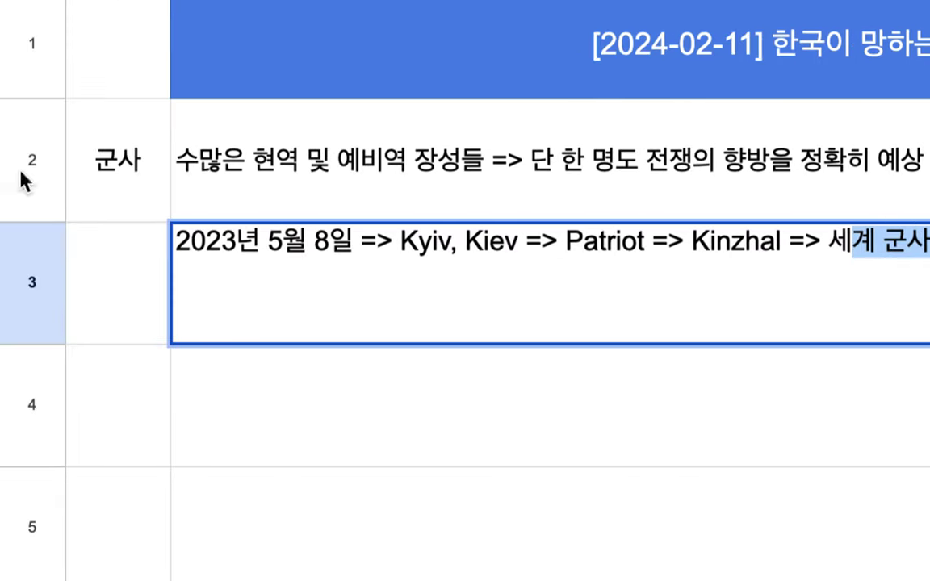
pyautogui.doubleClick(312, 183)
pyautogui.moveTo(338, 119); pyautogui.dragTo(680, 131)
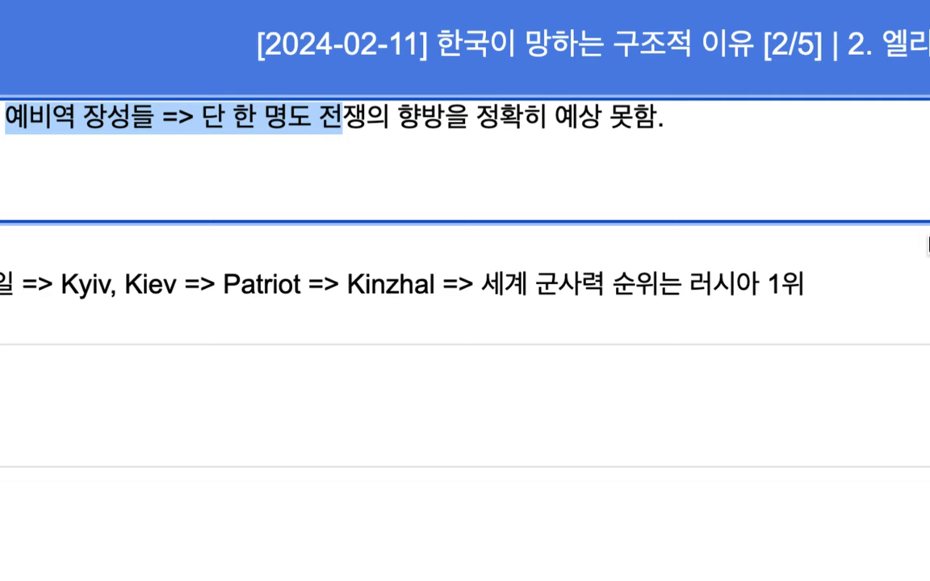
pyautogui.doubleClick(676, 289)
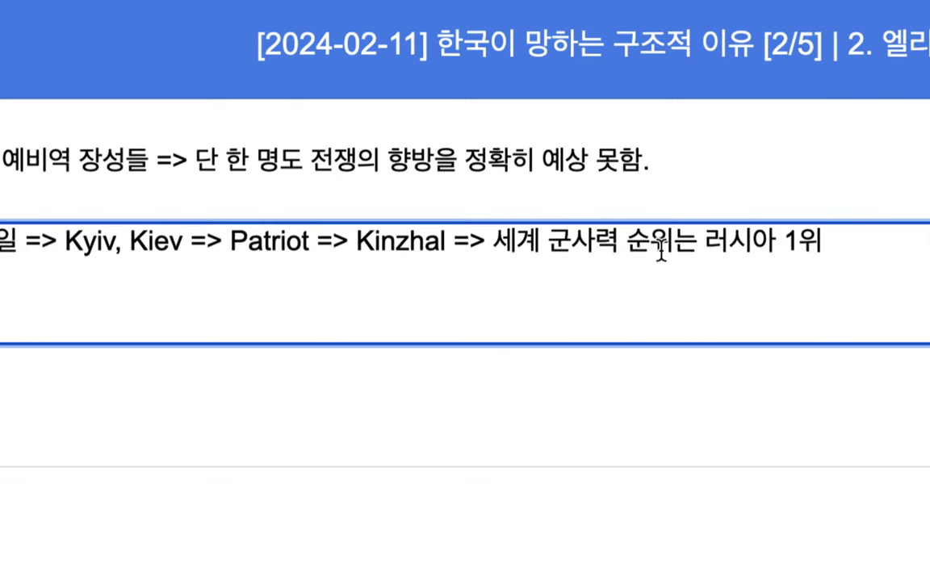
pyautogui.moveTo(595, 245); pyautogui.dragTo(711, 253)
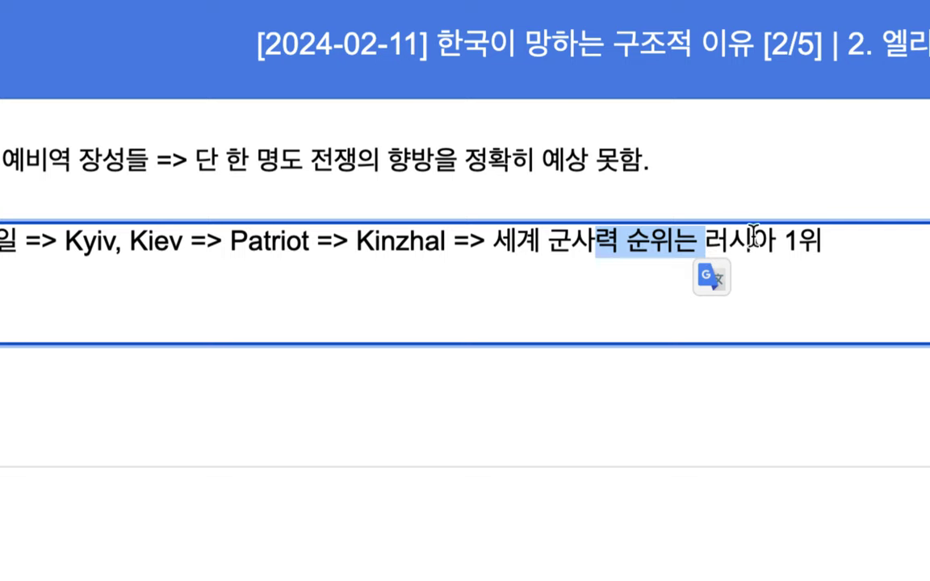
pyautogui.click(857, 249)
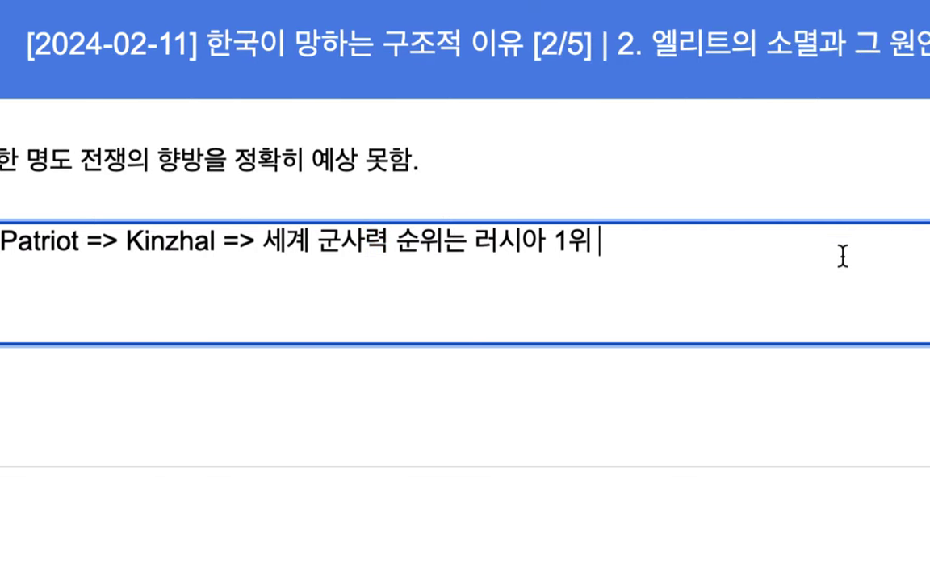
# Append "=> US News" to the end of the military ranking note in merged cell B3:S3
pyautogui.write('=>')
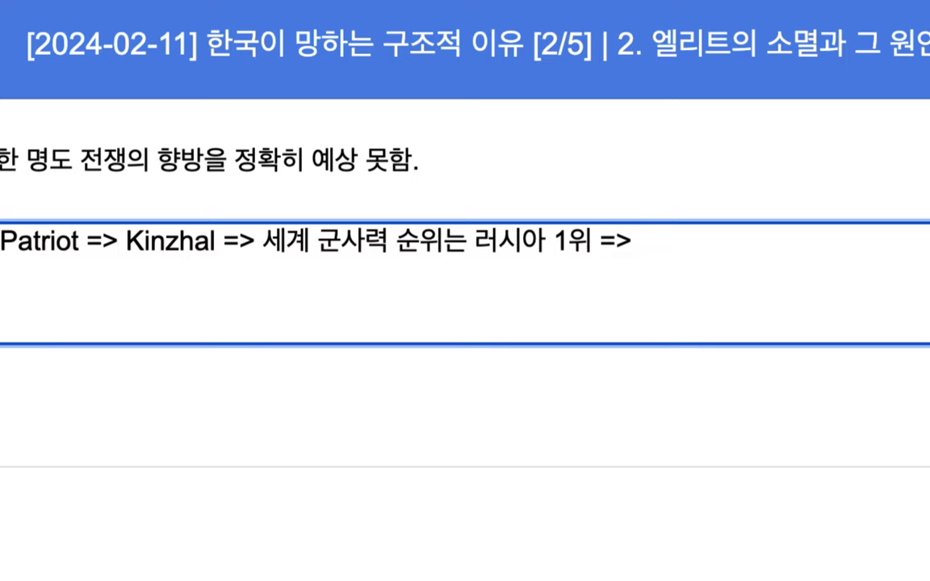
pyautogui.write('US')
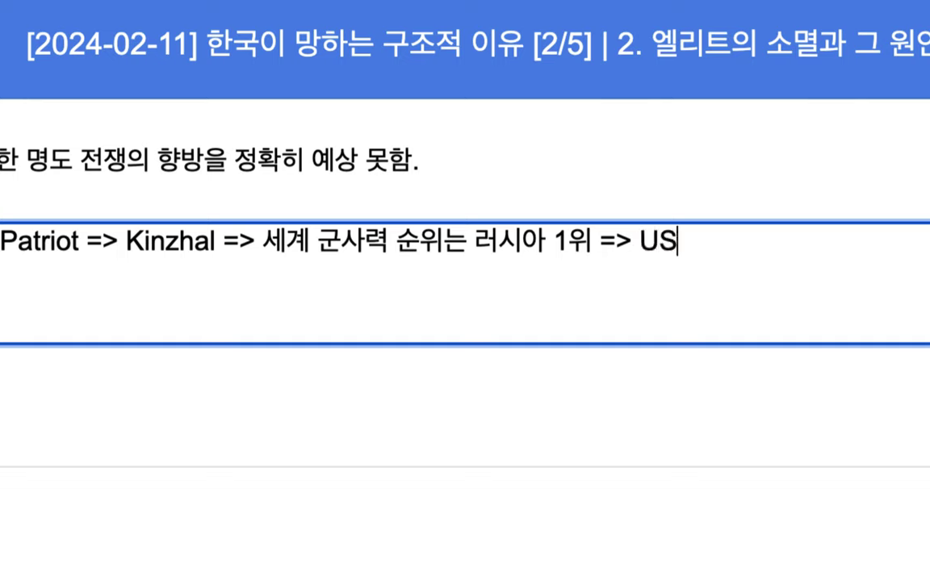
pyautogui.write(' NEw')
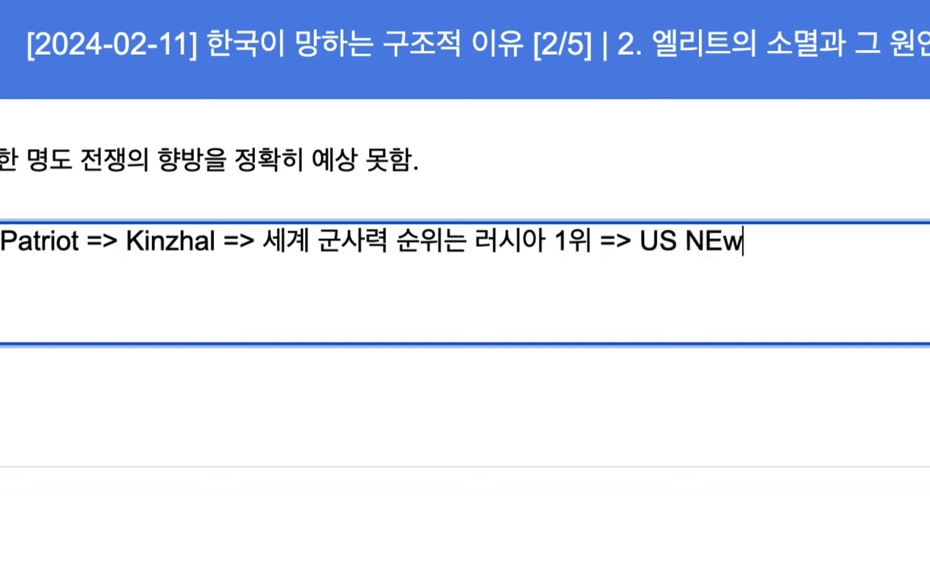
pyautogui.press('BackSpace')
pyautogui.press('BackSpace')
pyautogui.write('ews')
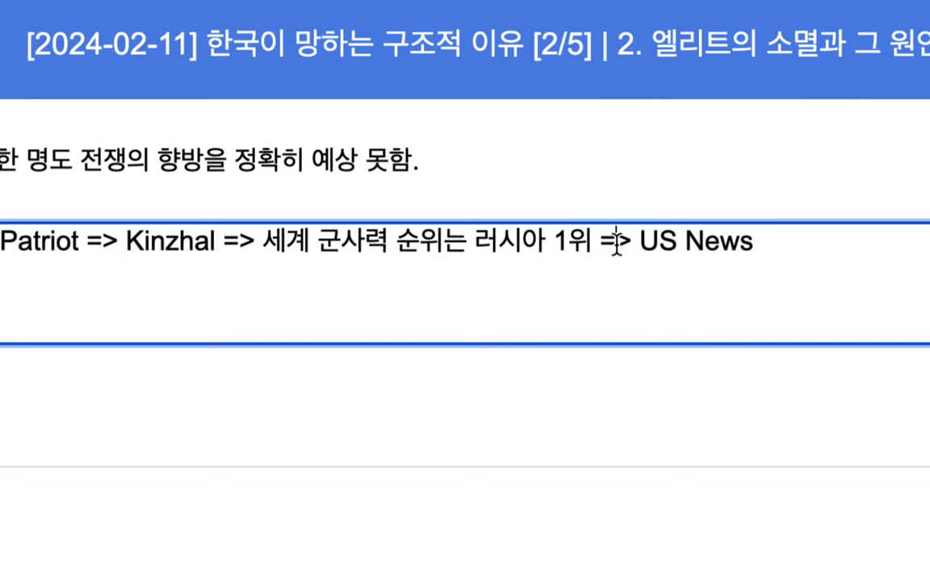
# Highlight the US News, Russian ranking and date-to-Kiev parts of the B3:S3 note to review them, ending the cell edit
pyautogui.moveTo(617, 241); pyautogui.dragTo(795, 245)
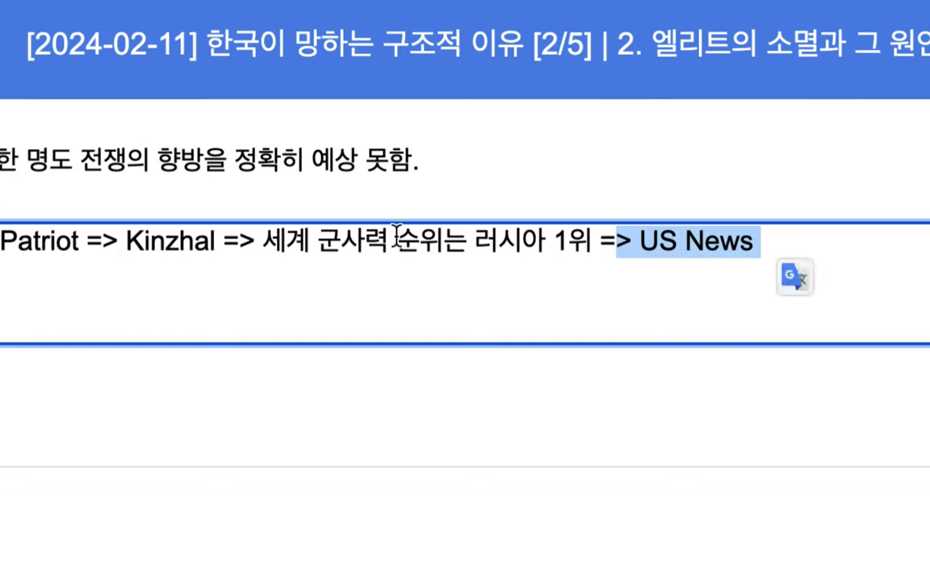
pyautogui.moveTo(342, 240); pyautogui.dragTo(601, 245)
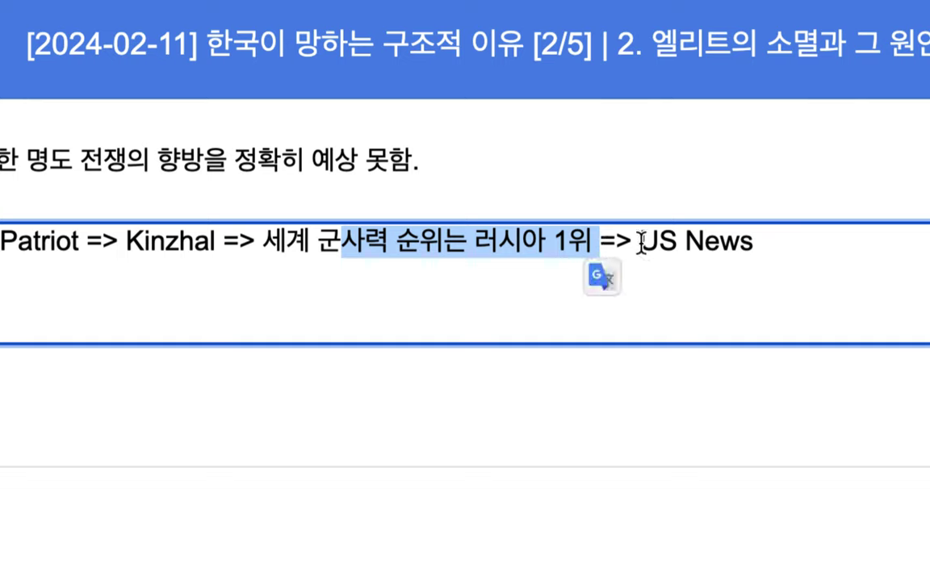
pyautogui.moveTo(641, 243); pyautogui.dragTo(775, 244)
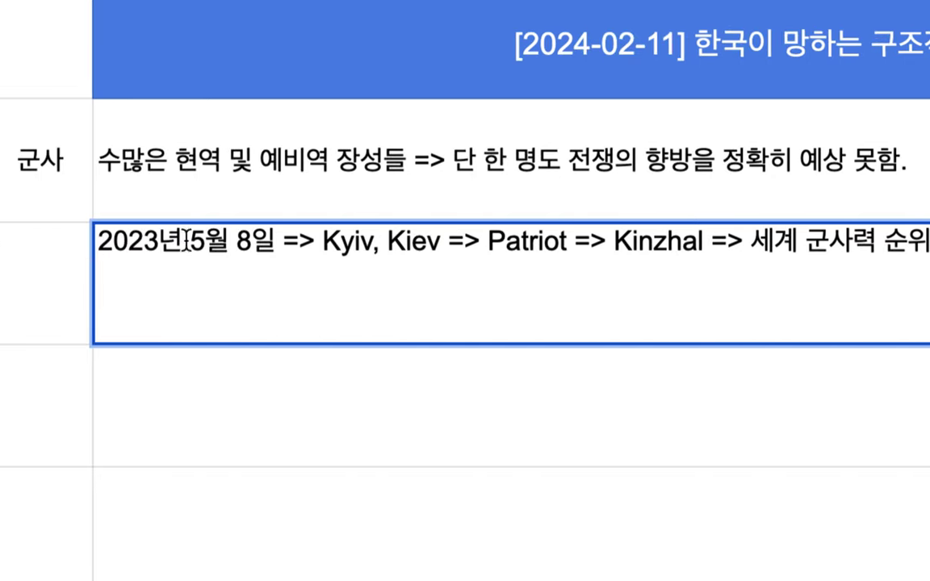
pyautogui.moveTo(189, 240); pyautogui.dragTo(474, 248)
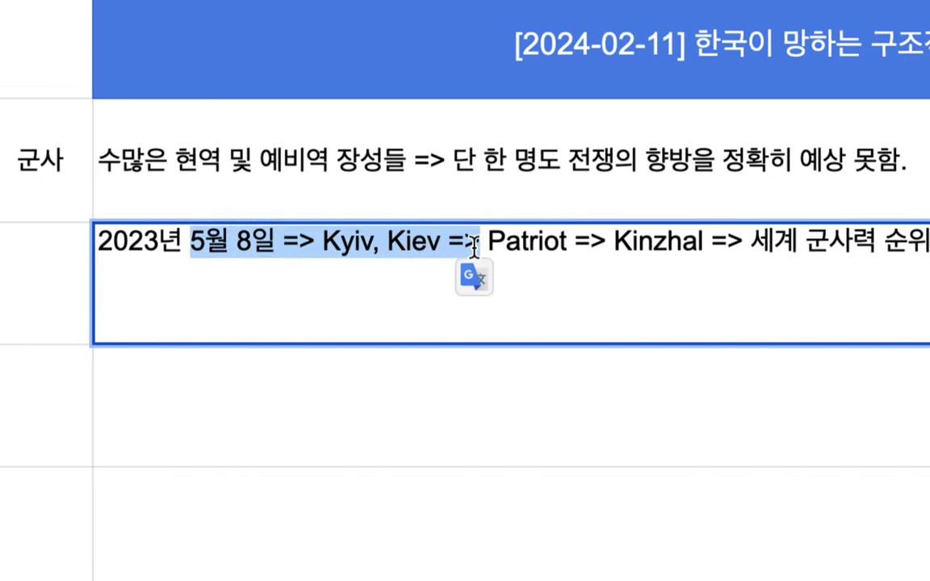
pyautogui.click(69, 166)
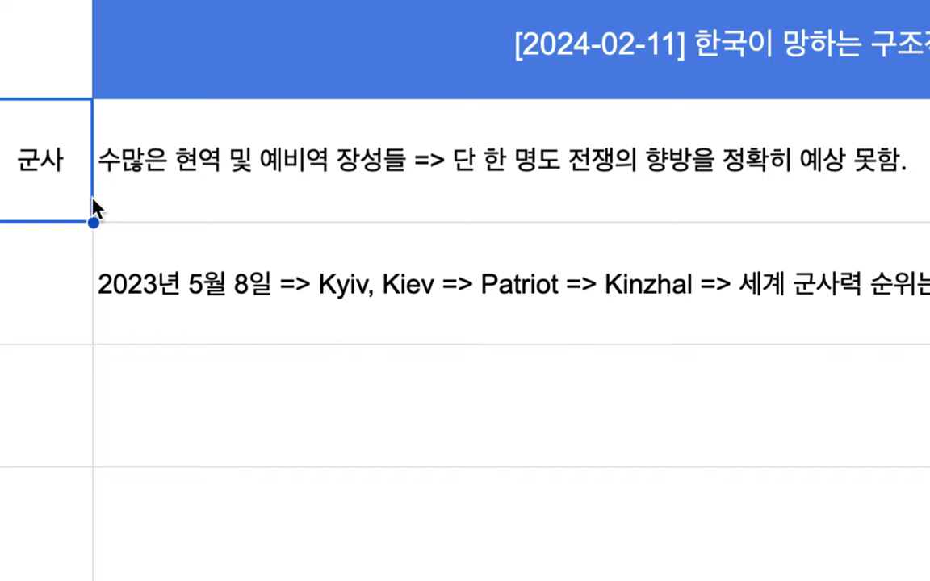
# Clear the note in merged cell B3:S3 and replace the topic label in A2 with "법"
pyautogui.click(135, 287)
pyautogui.press('Delete')
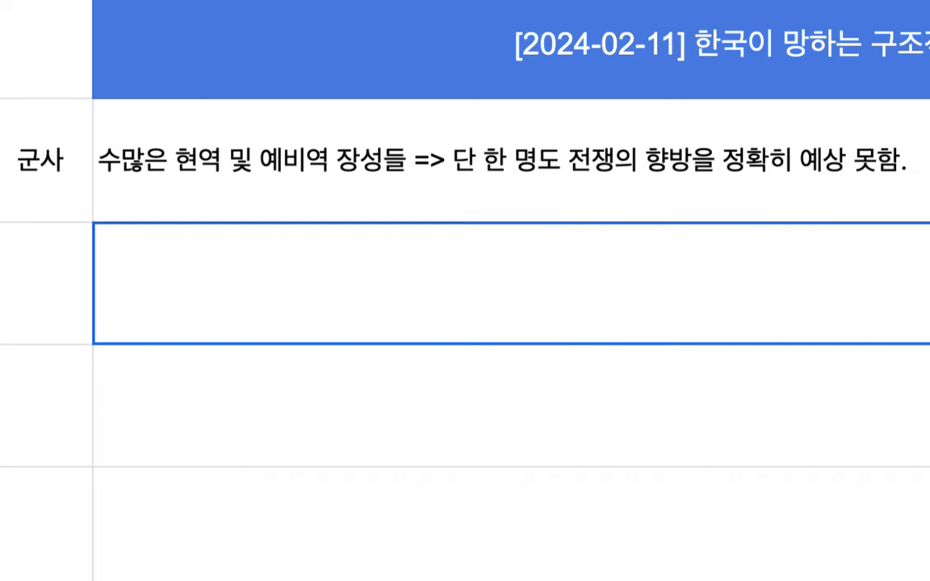
pyautogui.click(53, 179)
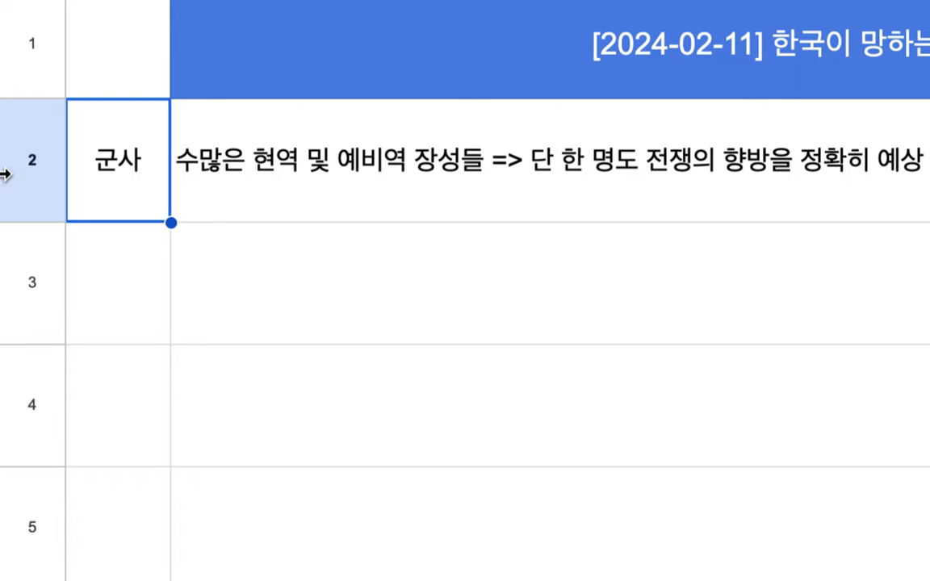
pyautogui.click(4, 173)
pyautogui.write('qj')
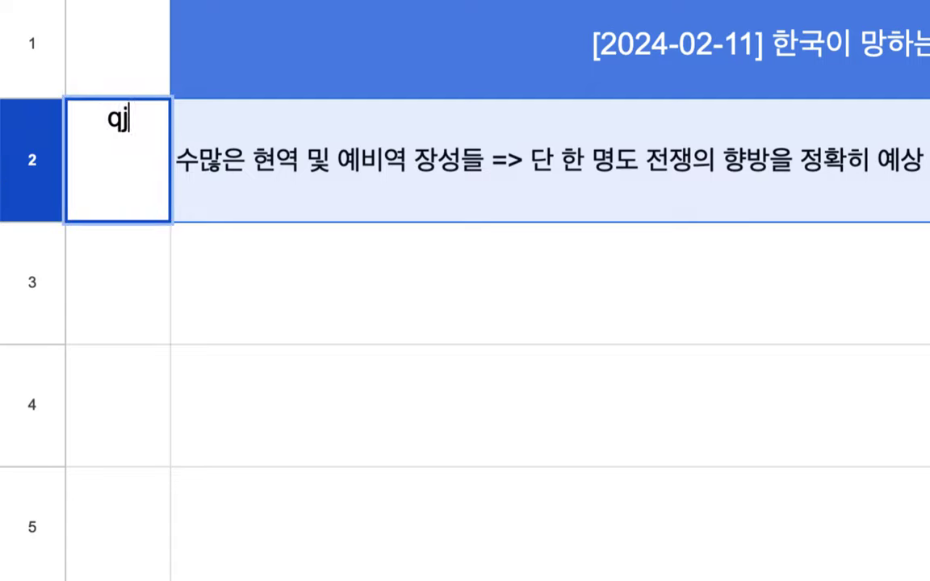
pyautogui.press('BackSpace')
pyautogui.press('BackSpace')
pyautogui.write('법')
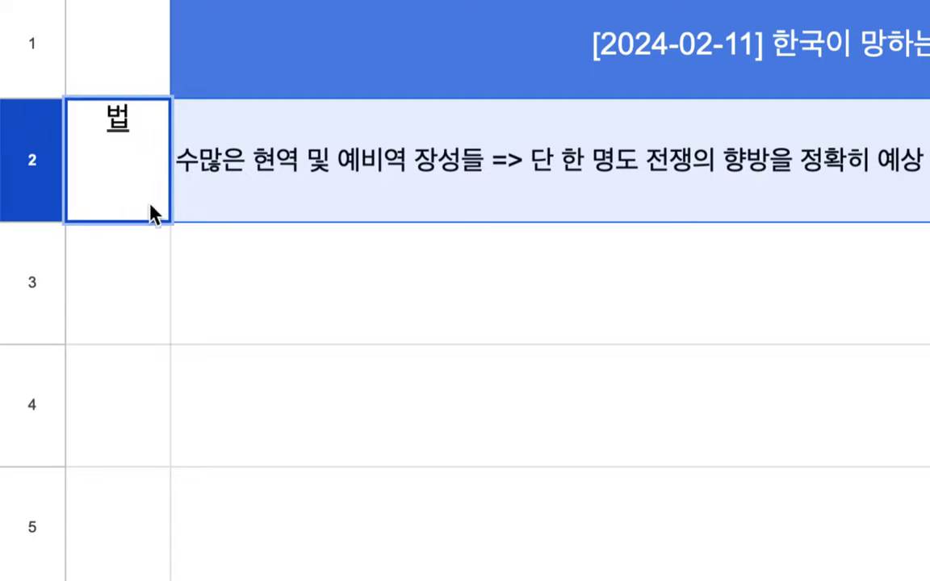
# Replace the generals' prediction note in merged cell B2:S2 with "법대 교수, 판사, 검사, 변호사 .... =>"
pyautogui.press('Tab')
pyautogui.press('Delete')
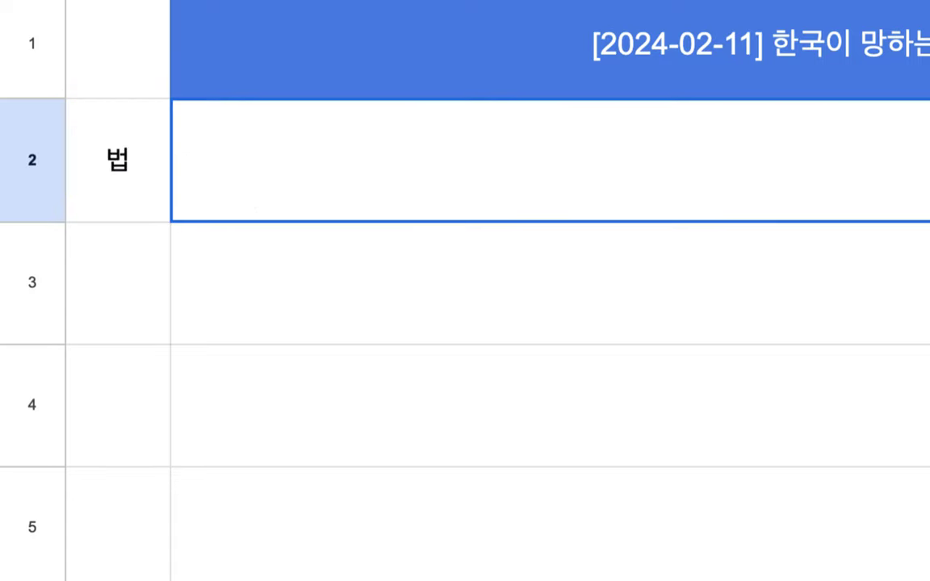
pyautogui.write('법대 교')
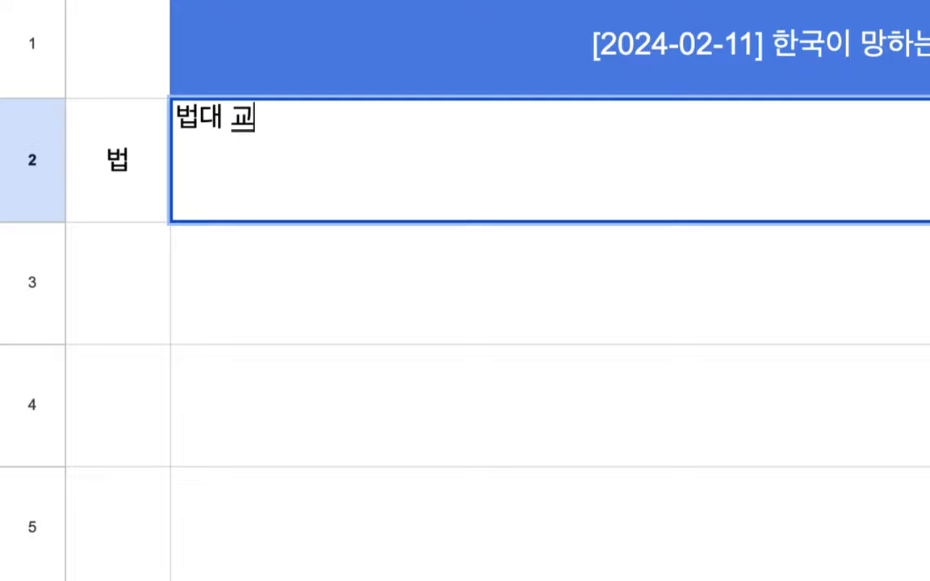
pyautogui.write('수, 판사, 검')
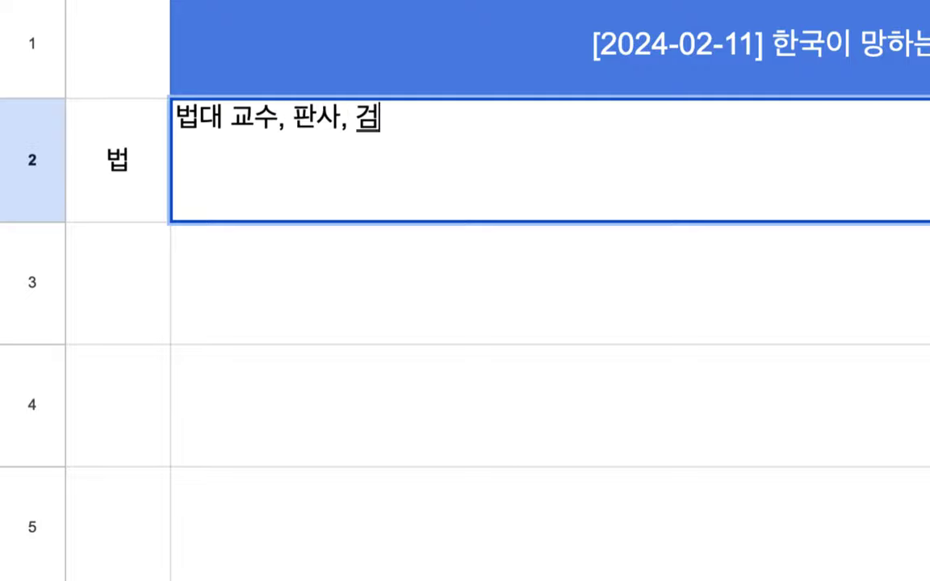
pyautogui.write('사, 벼')
pyautogui.write('사 ')
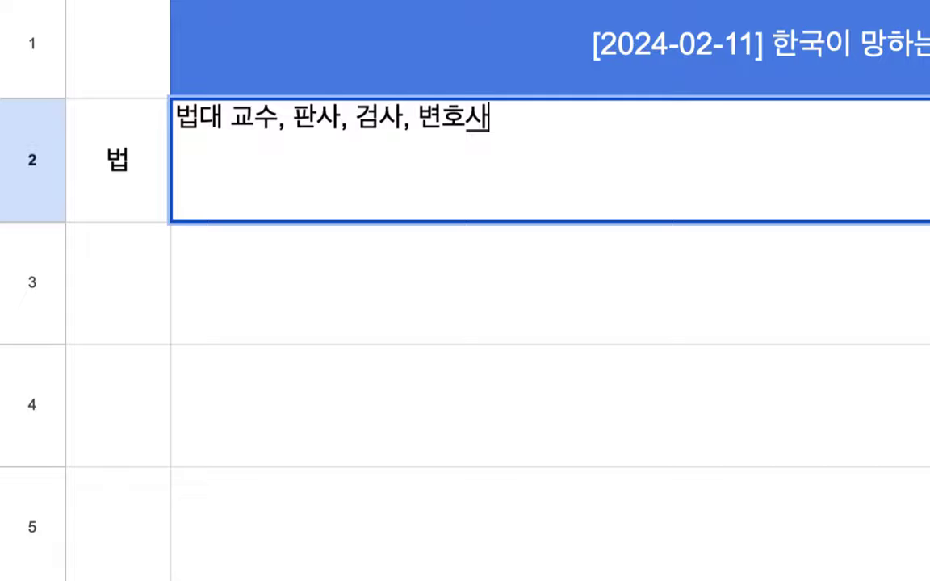
pyautogui.write('.... => ')
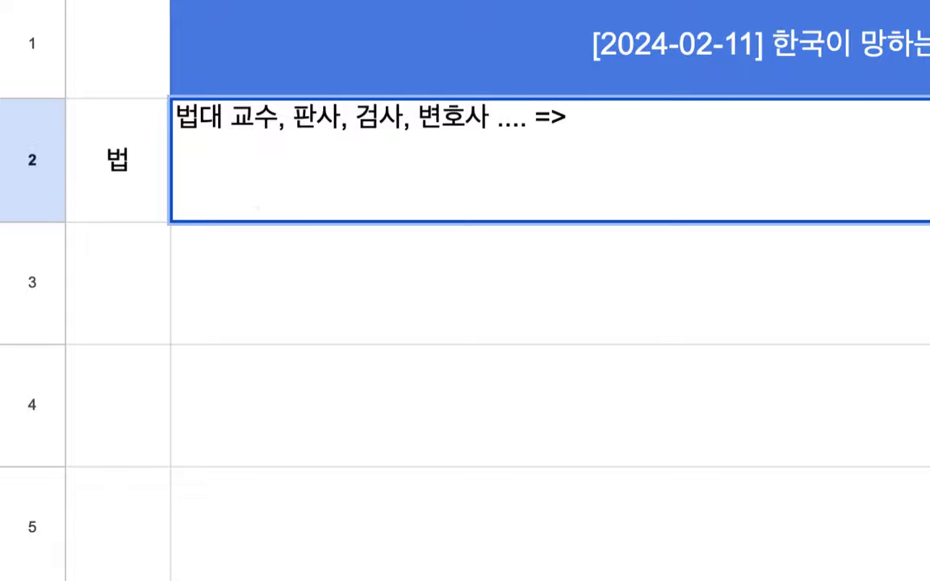
# Continue the B2:S2 note after the arrow with "법적으로는 우크라이나 전쟁이 전쟁이 아니다. 러시아의 침략이 아니다."
pyautogui.write('제')
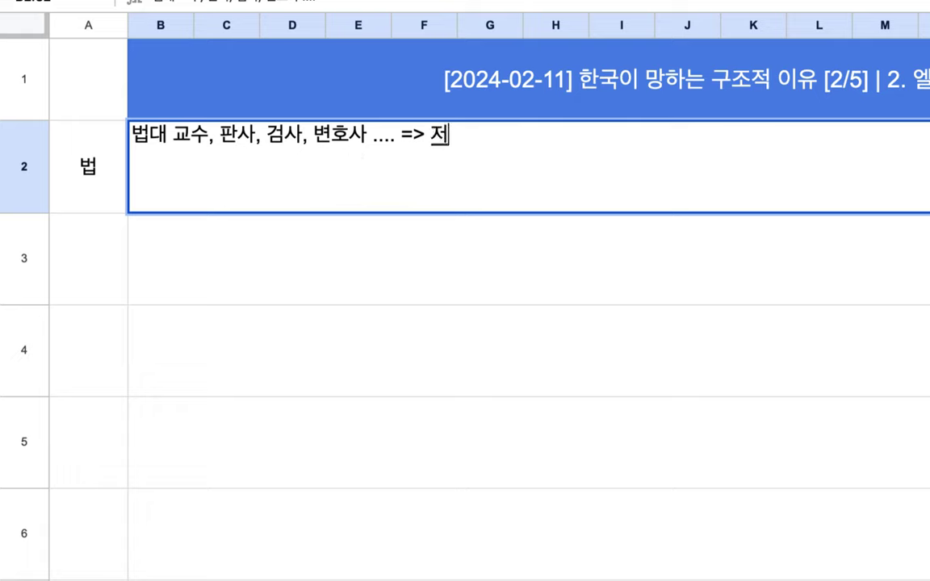
pyautogui.press('BackSpace')
pyautogui.write('우크랭')
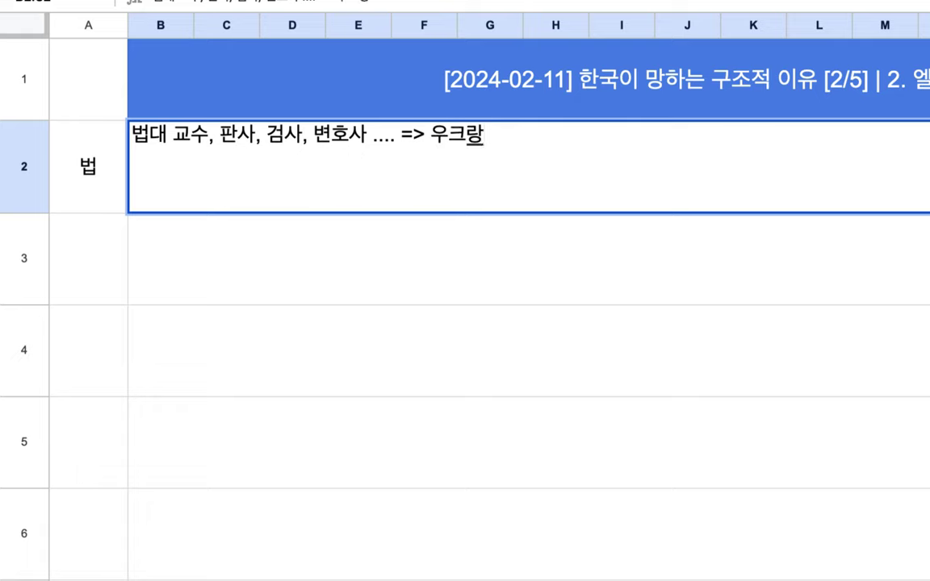
pyautogui.write('이나 전쟁이 전쟁')
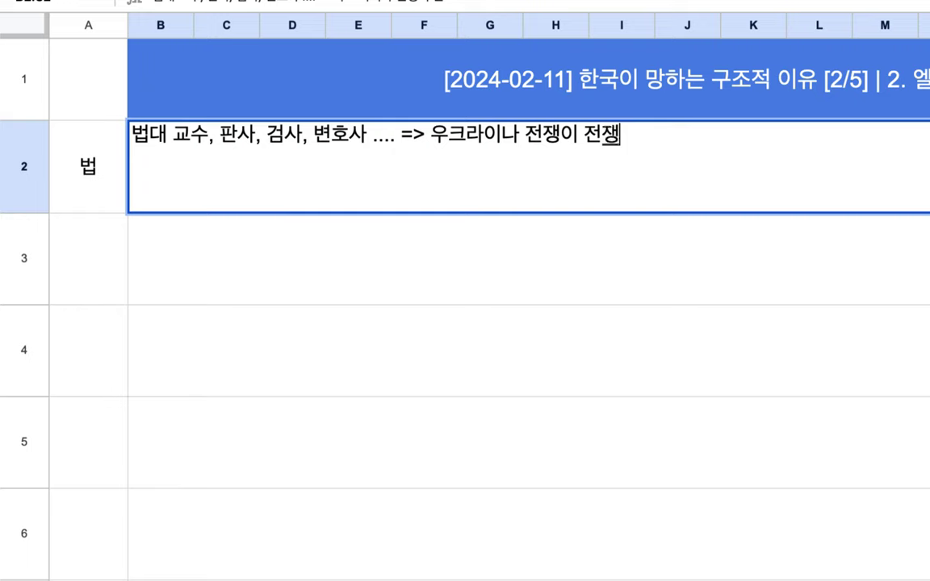
pyautogui.write('이 ㅇ')
pyautogui.write('아니다. ')
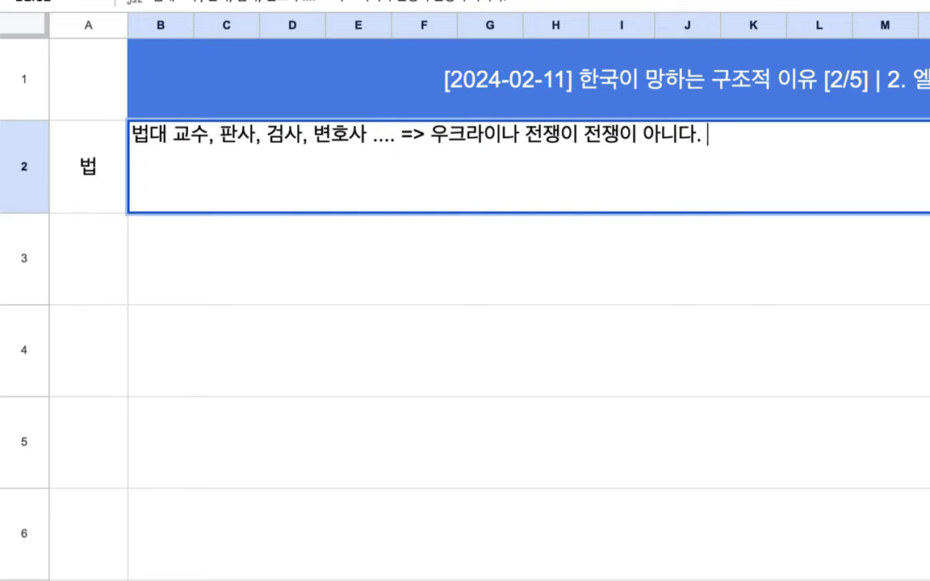
pyautogui.write('러시아의')
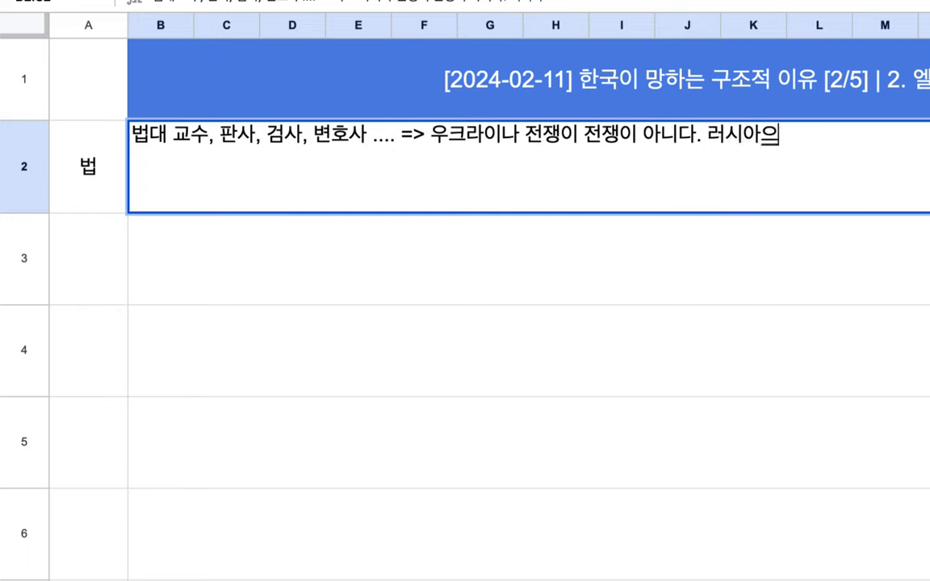
pyautogui.write(' 침략이 아니다. ')
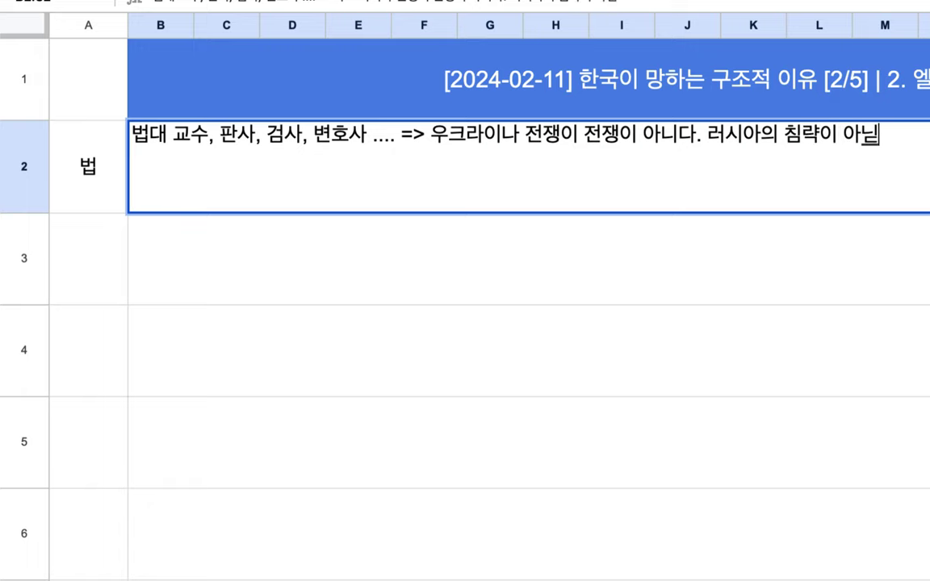
pyautogui.write('법적으로는')
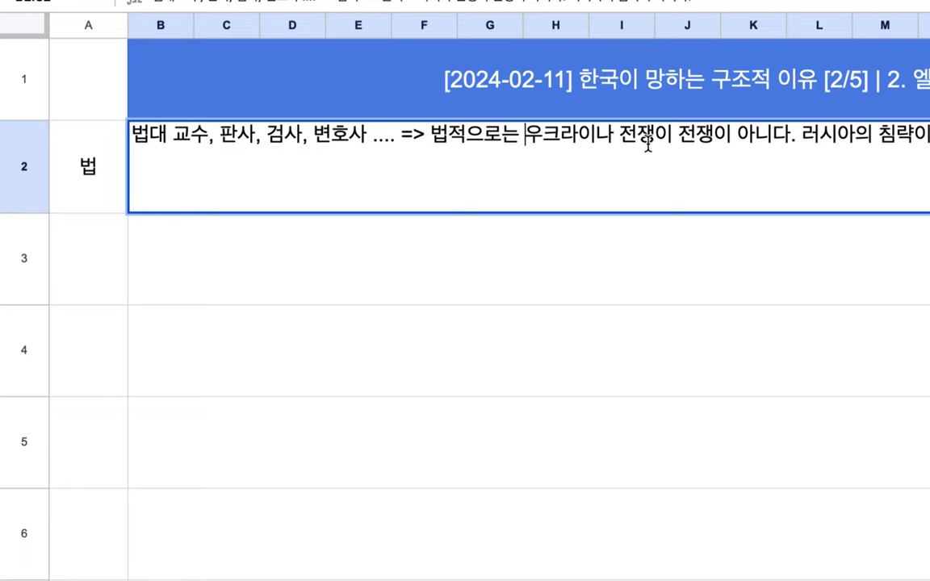
# Enter the note "UN => Kosova" in merged cell B3:S3
pyautogui.click(474, 249)
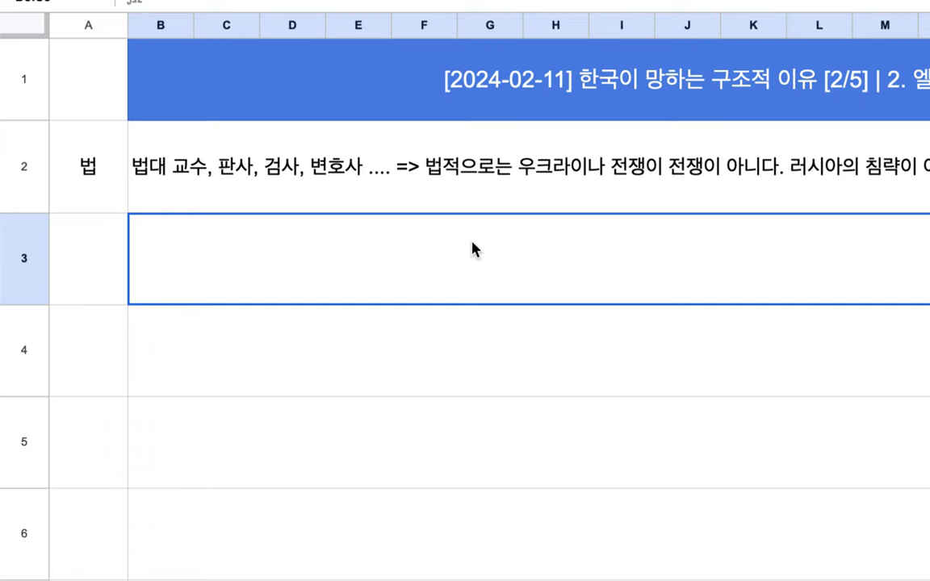
pyautogui.write('UN =>')
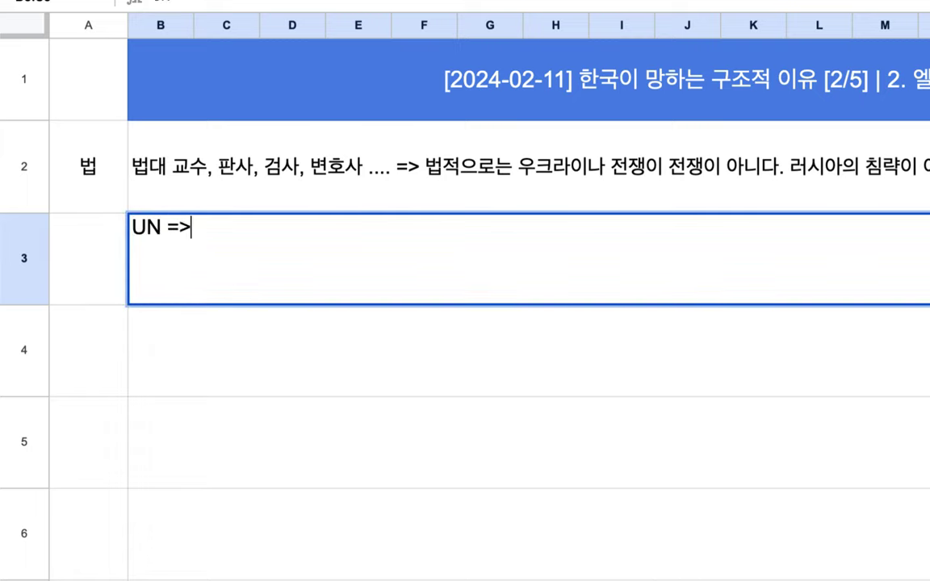
pyautogui.write(' zht')
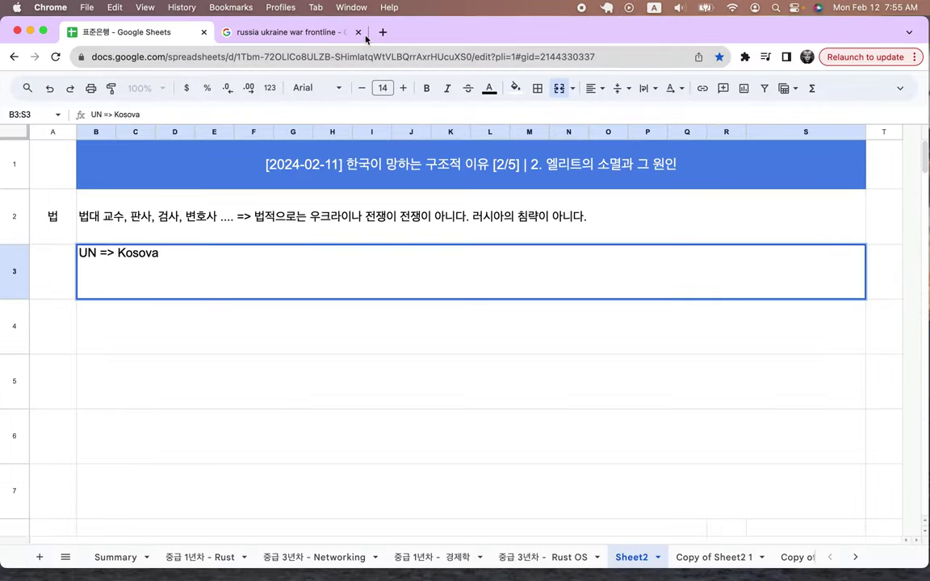
# Search Google Images for "kosovo" in the existing map search tab and open the BBC map of majority ethnic Serb areas
pyautogui.click(293, 34)
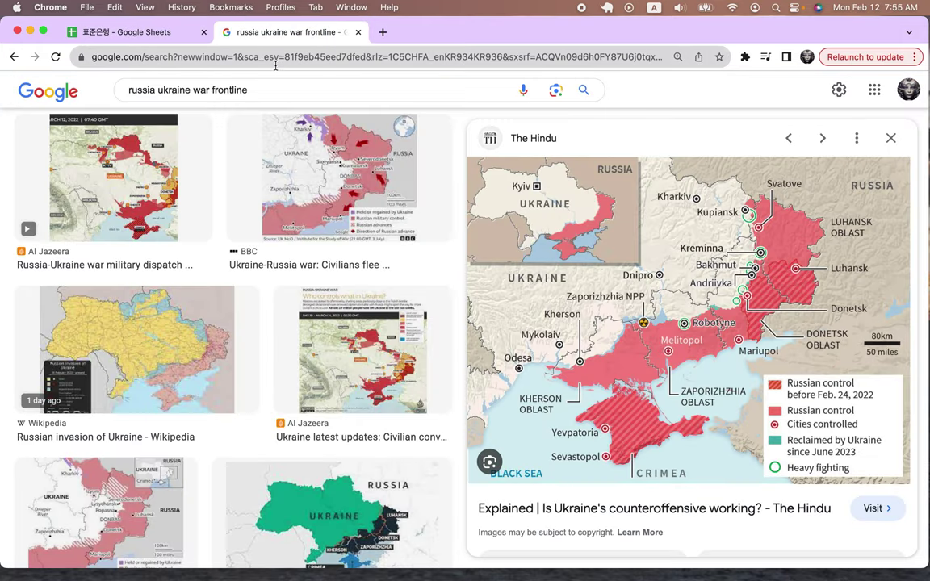
pyautogui.click(276, 67)
pyautogui.write('kosovo')
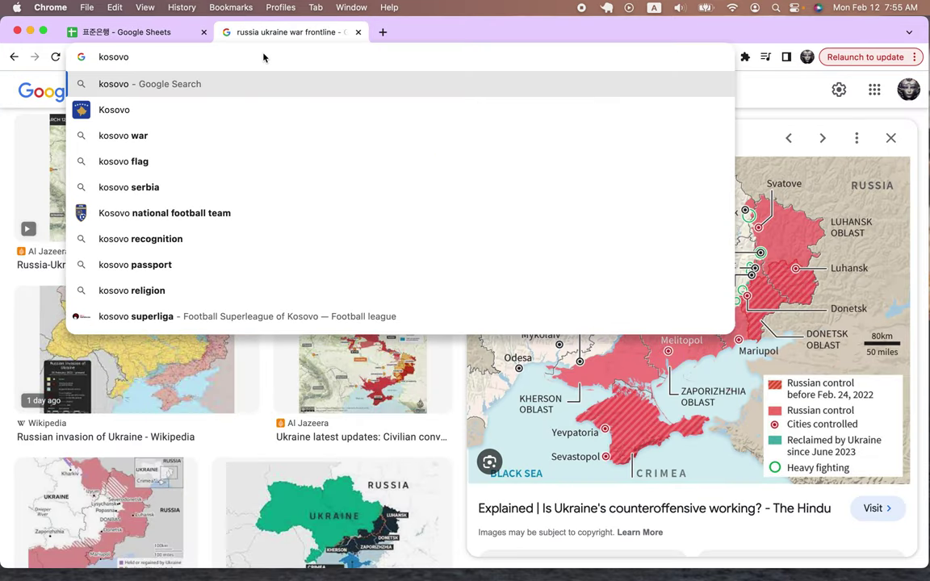
pyautogui.press('Return')
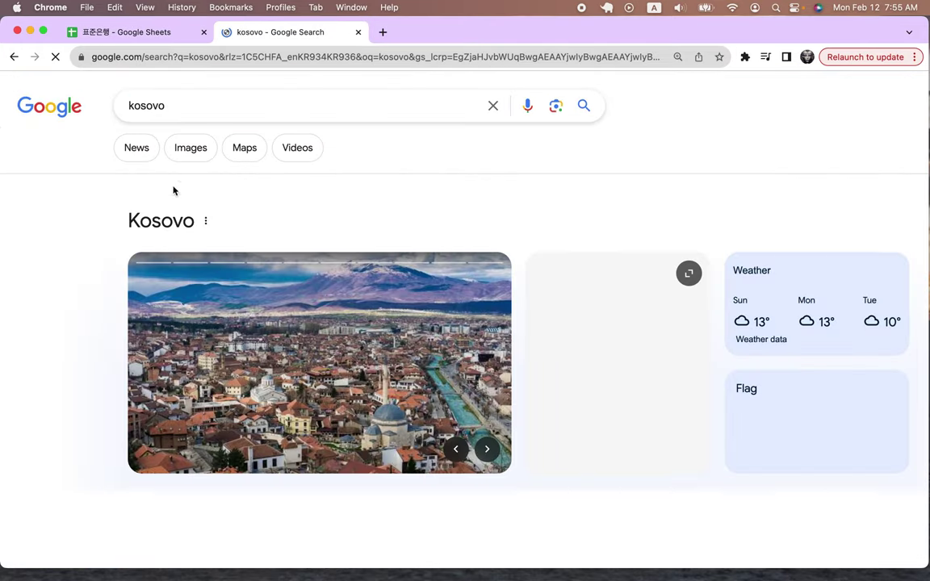
pyautogui.click(188, 153)
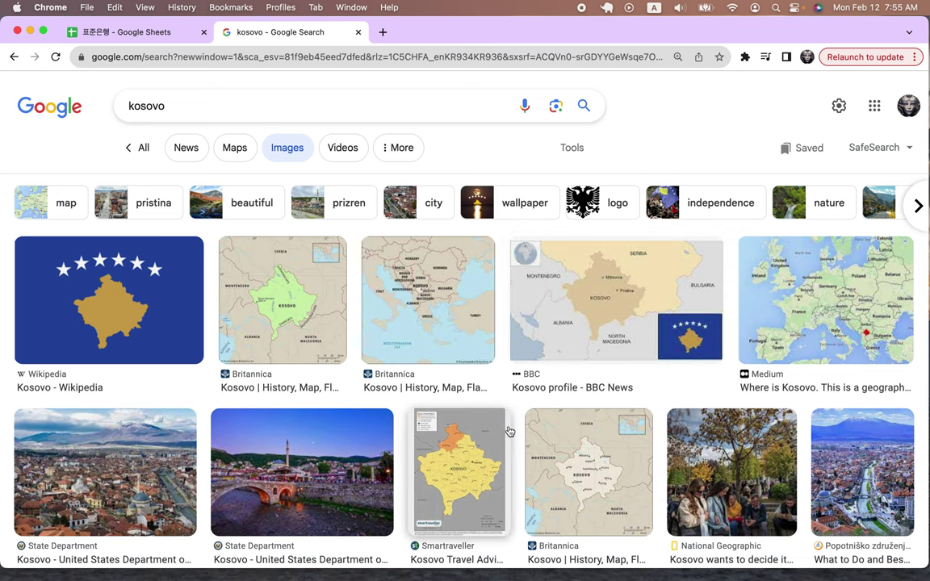
pyautogui.scroll(-5, 508, 432)
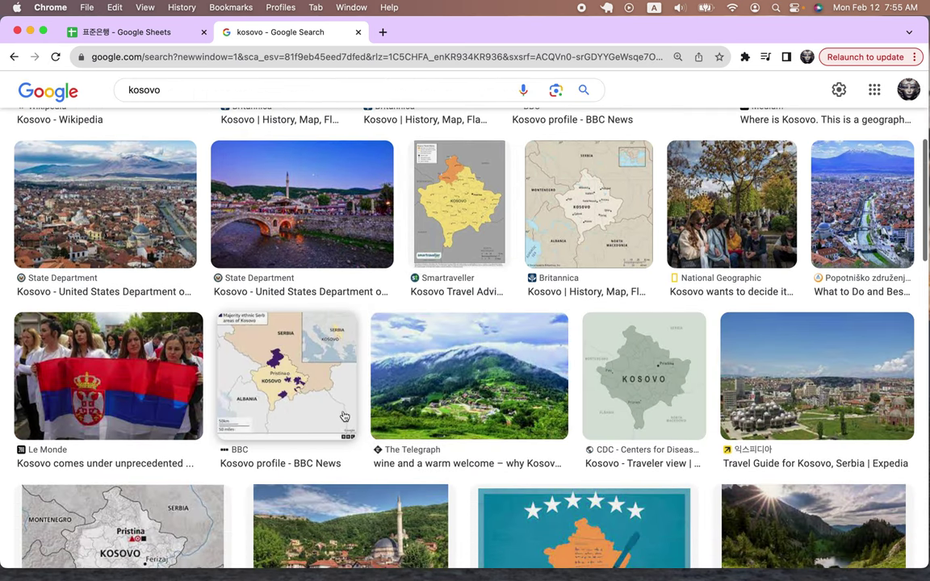
pyautogui.click(300, 378)
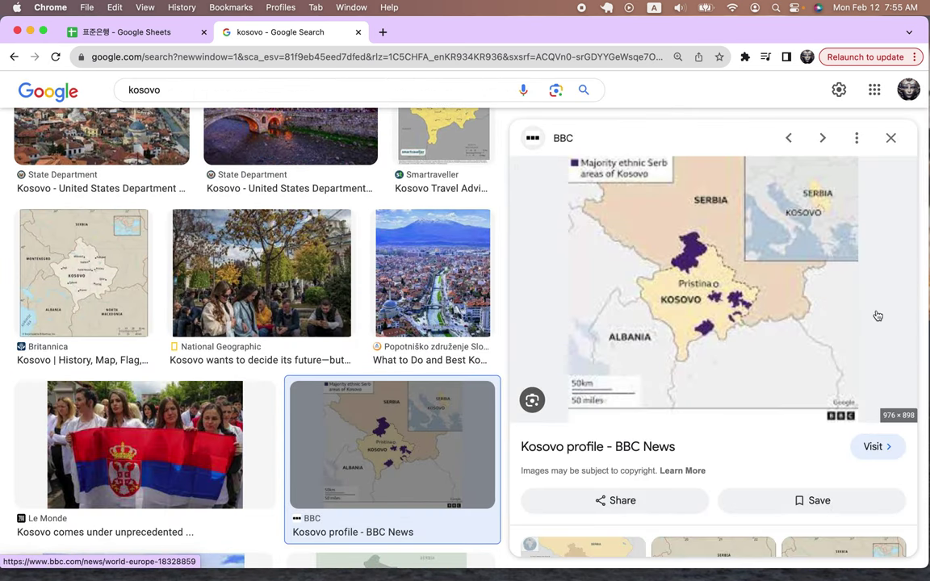